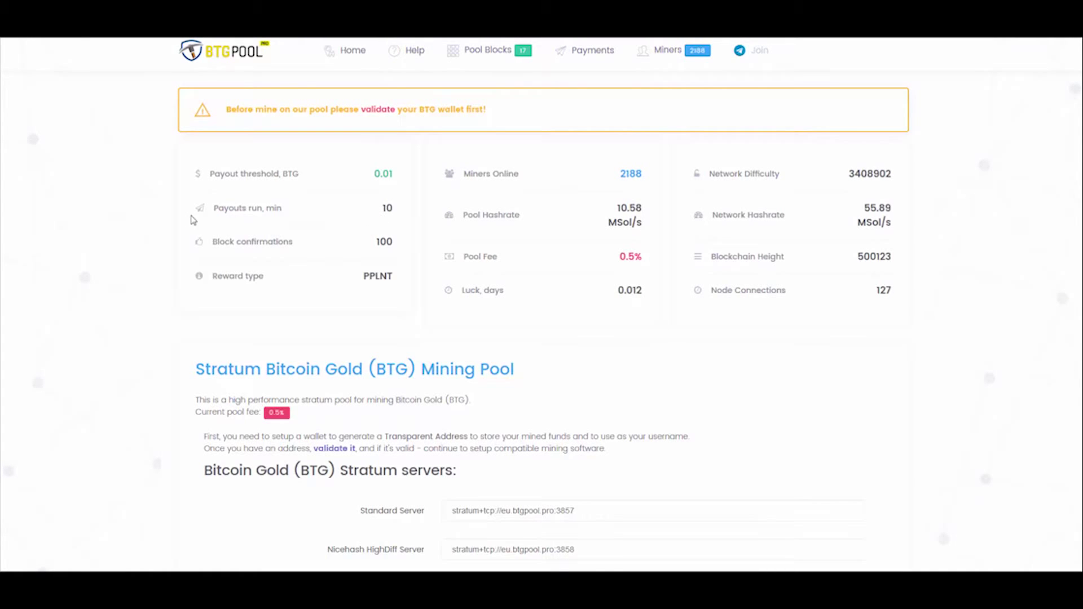
scroll(197, 219, "down", 2)
scroll(182, 234, "down", 1)
scroll(180, 237, "down", 1)
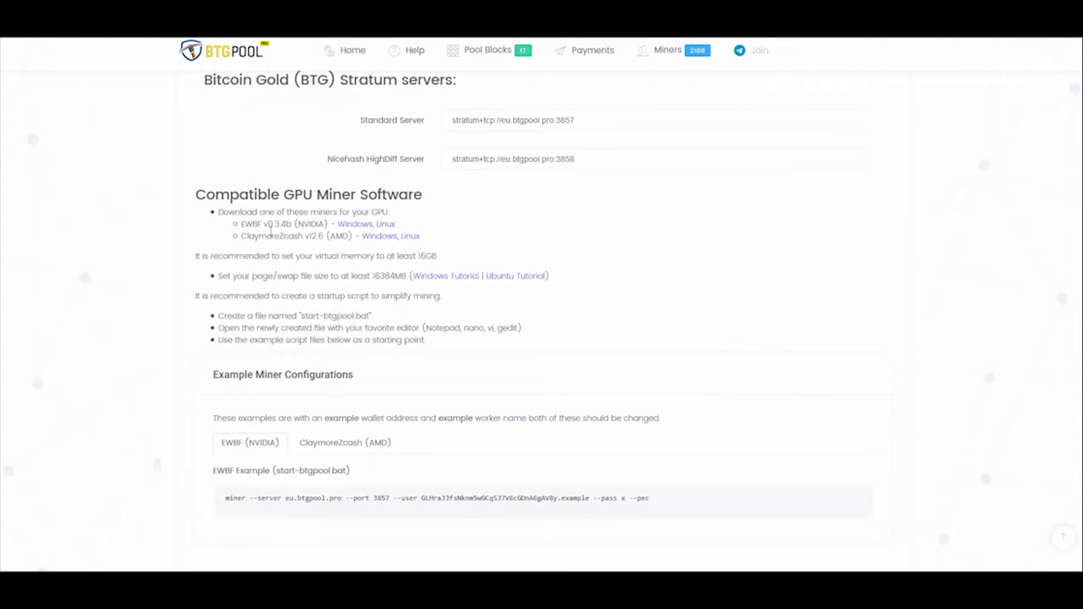
- Highlight the EWBF and ClaymoreZcash entries in BTG Pool's compatible GPU miner list
left_click_drag(227, 225, 455, 247)
left_click_drag(247, 237, 330, 237)
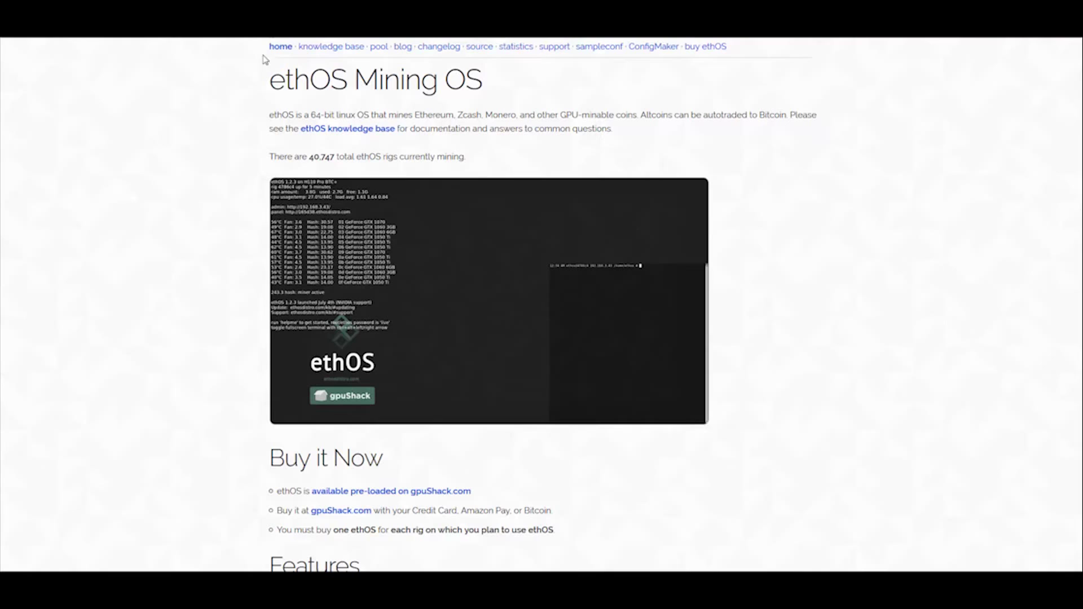
- From 'Adding claymore-zcash 12.5 to ethOS', copy the update-miner command and claymore-zcash.stub.conf name
left_click(343, 52)
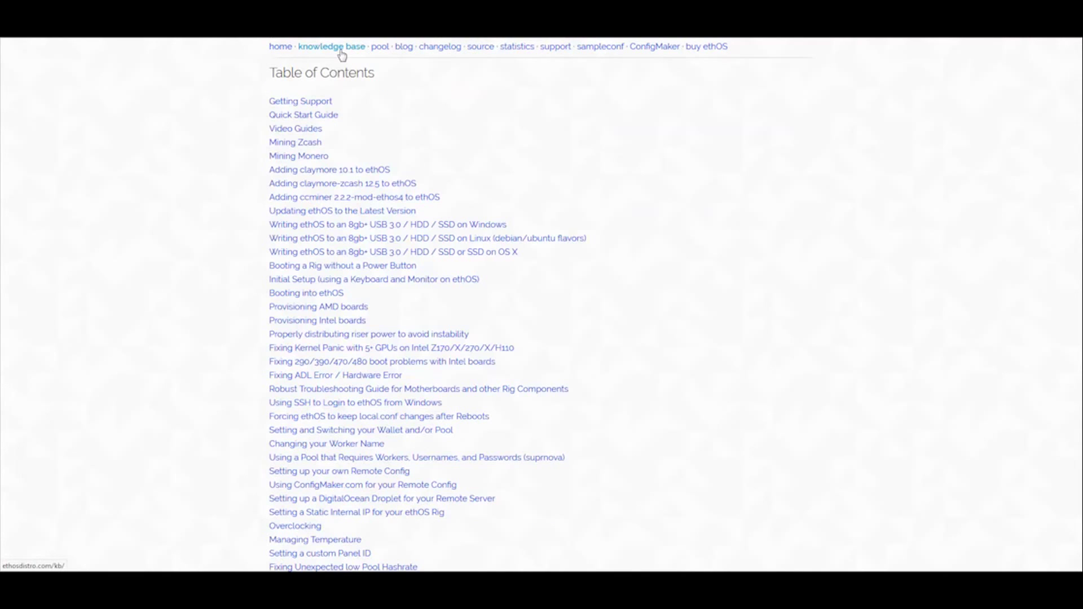
left_click(356, 187)
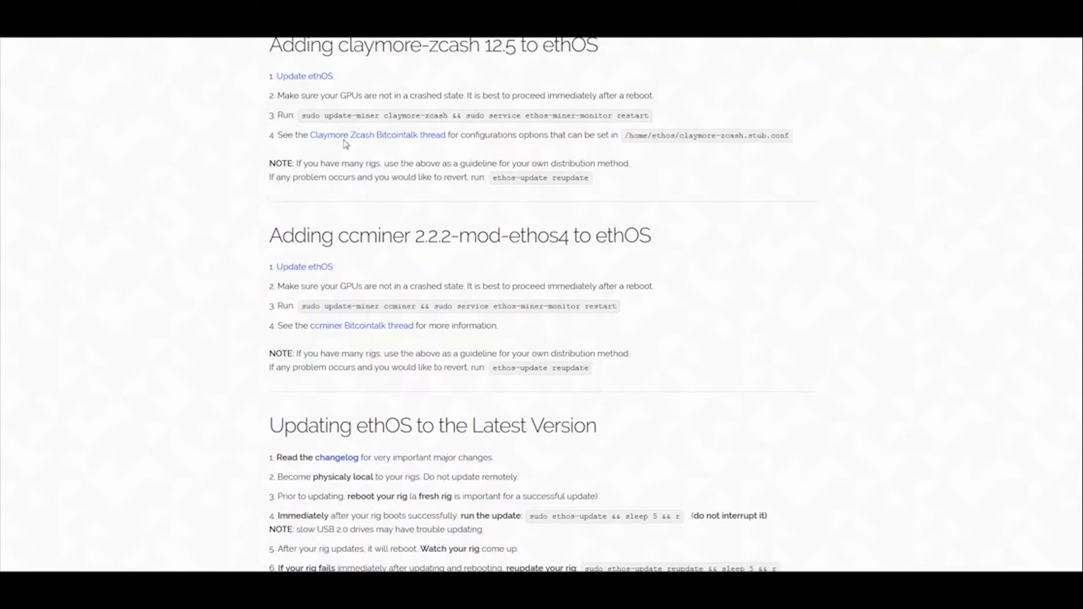
left_click_drag(303, 115, 623, 113)
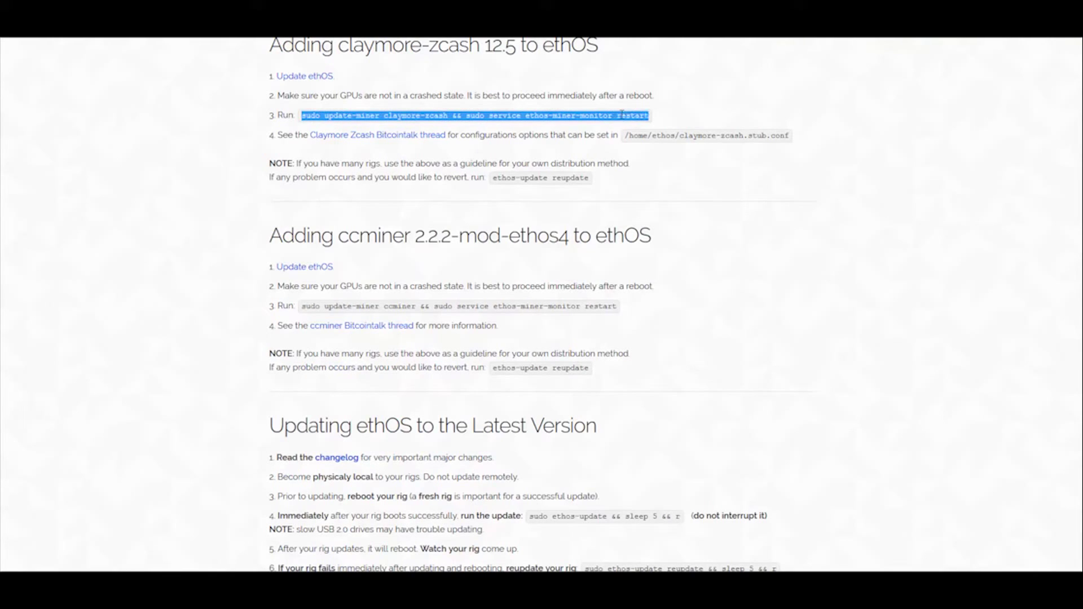
right_click(622, 113)
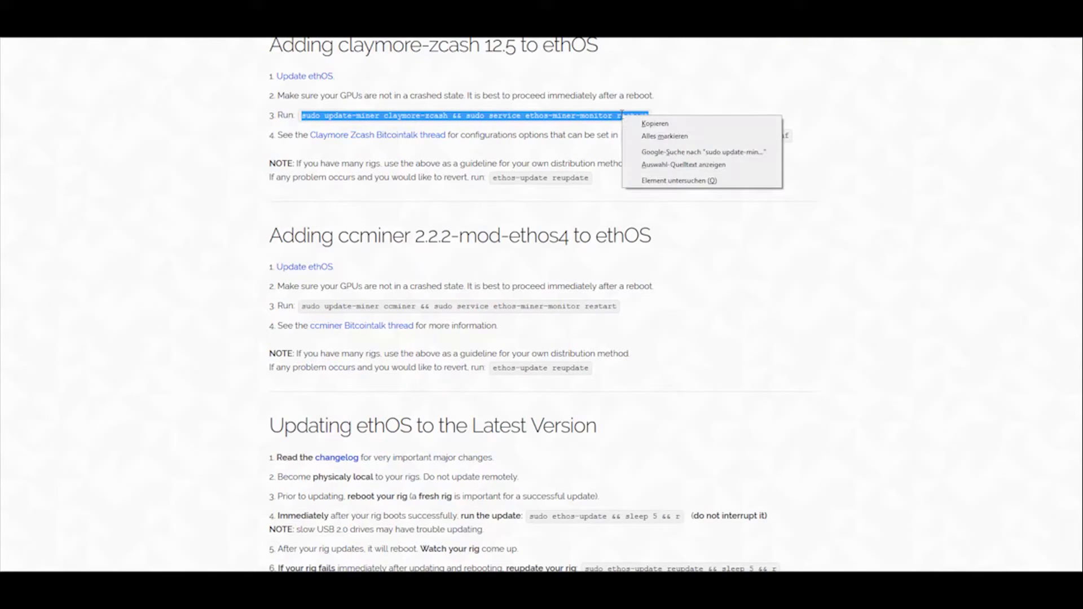
left_click(638, 126)
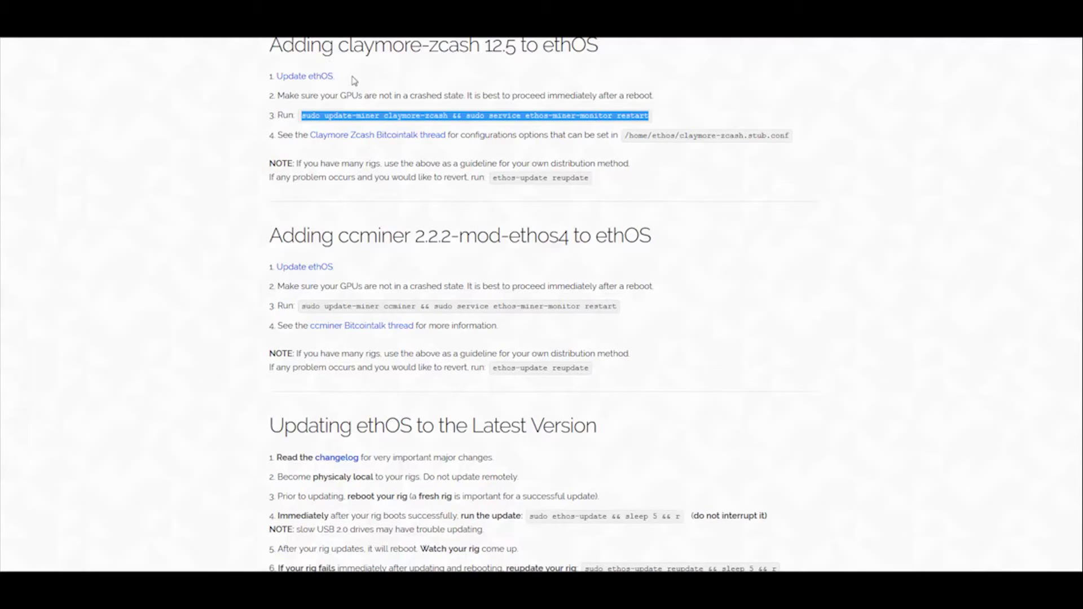
left_click_drag(697, 138, 787, 135)
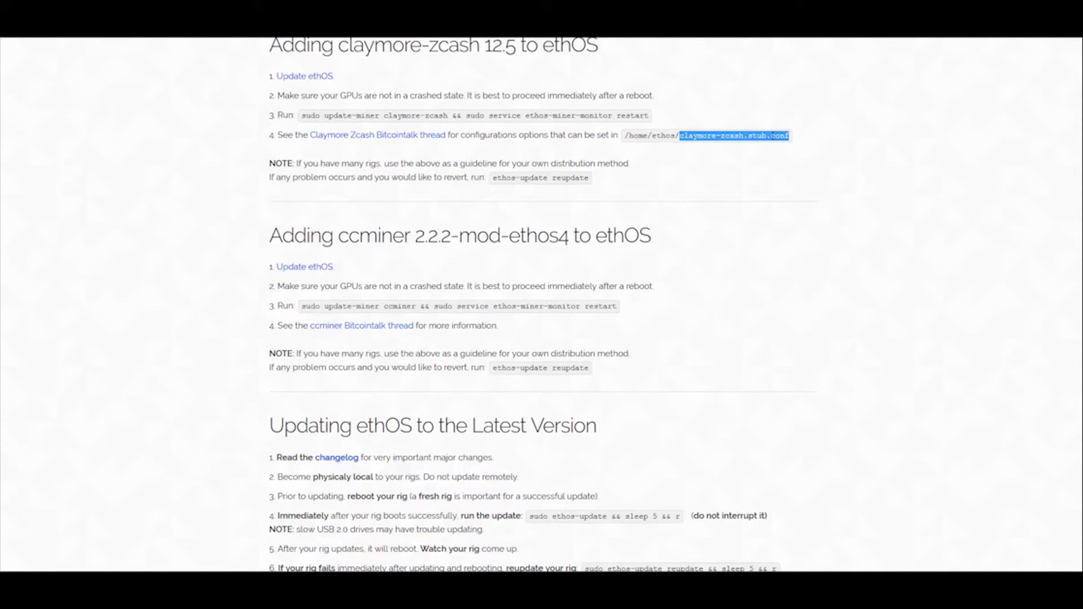
right_click(772, 135)
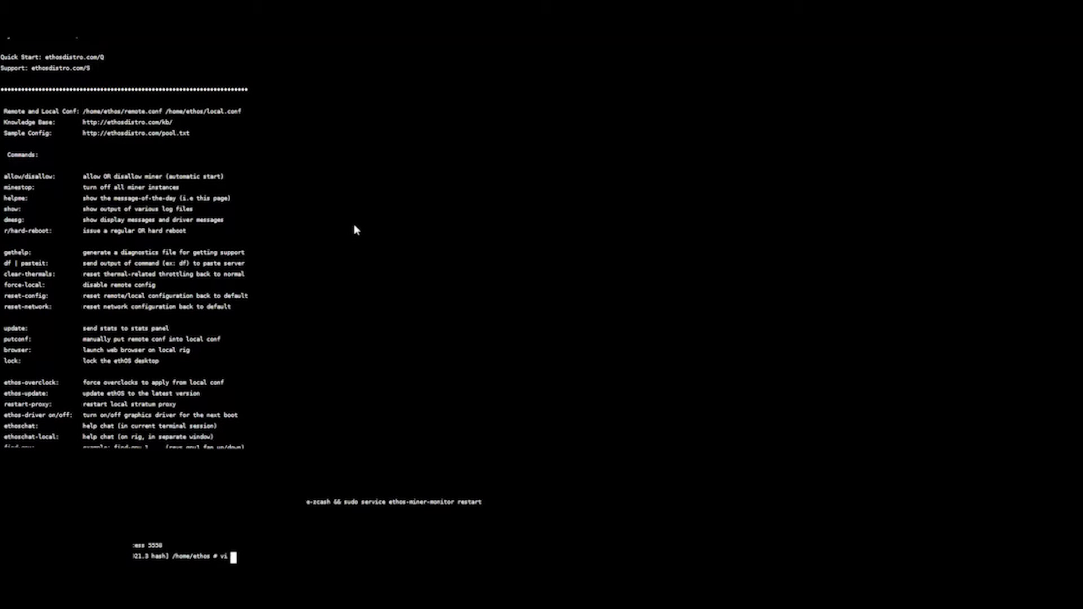
- Paste the stub.conf file name after vi to open it, then add a -zpool POOL1 line
right_click(332, 318)
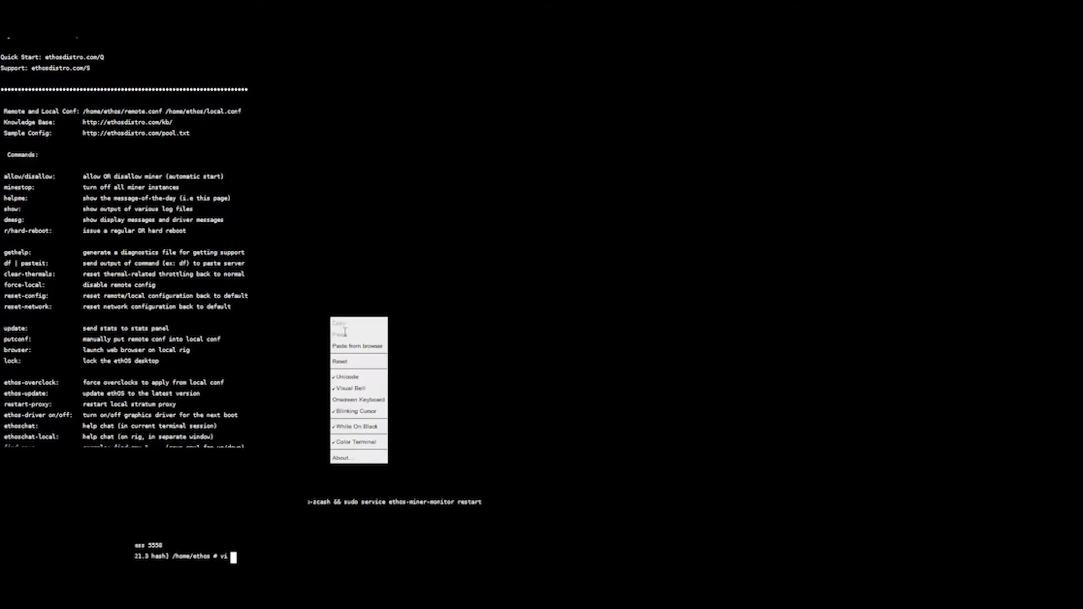
left_click(377, 343)
key("ctrl+v")
left_click(531, 248)
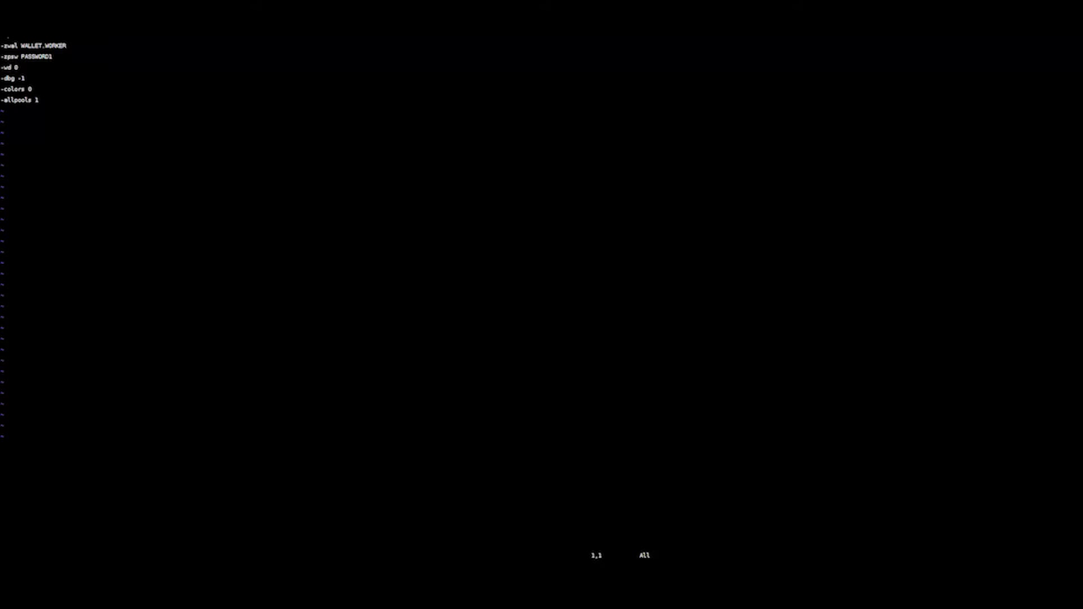
type("-zpool POOL1")
key("Return")
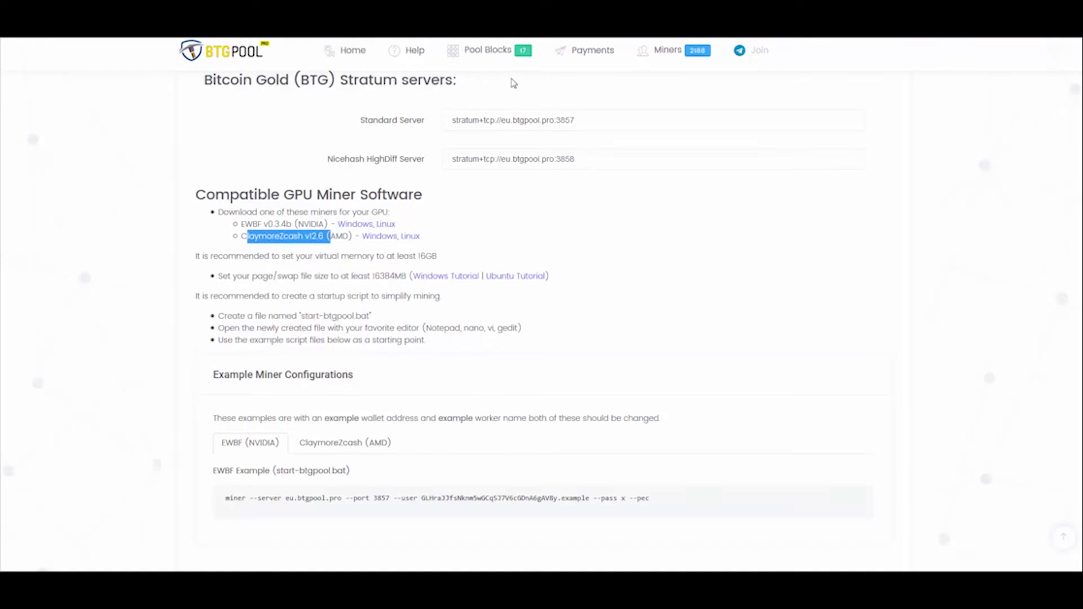
- Show the ClaymoreZcash (AMD) config.txt example and copy stratum+tcp://eu.btgpool.pro:3857
left_click(513, 82)
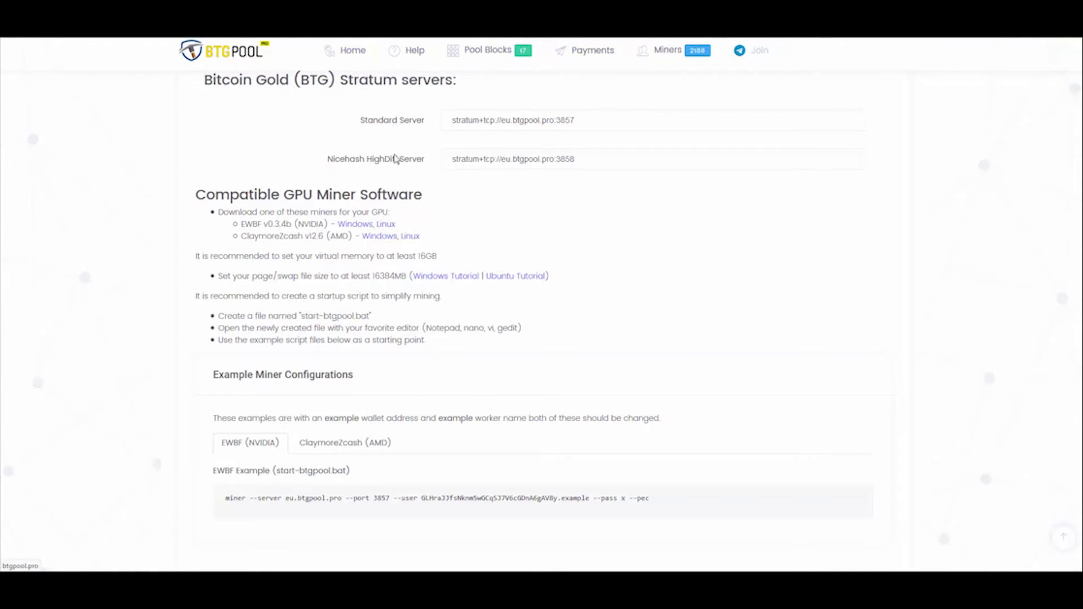
scroll(394, 161, "up", 3)
scroll(395, 165, "down", 3)
left_click(337, 447)
scroll(335, 449, "down", 2)
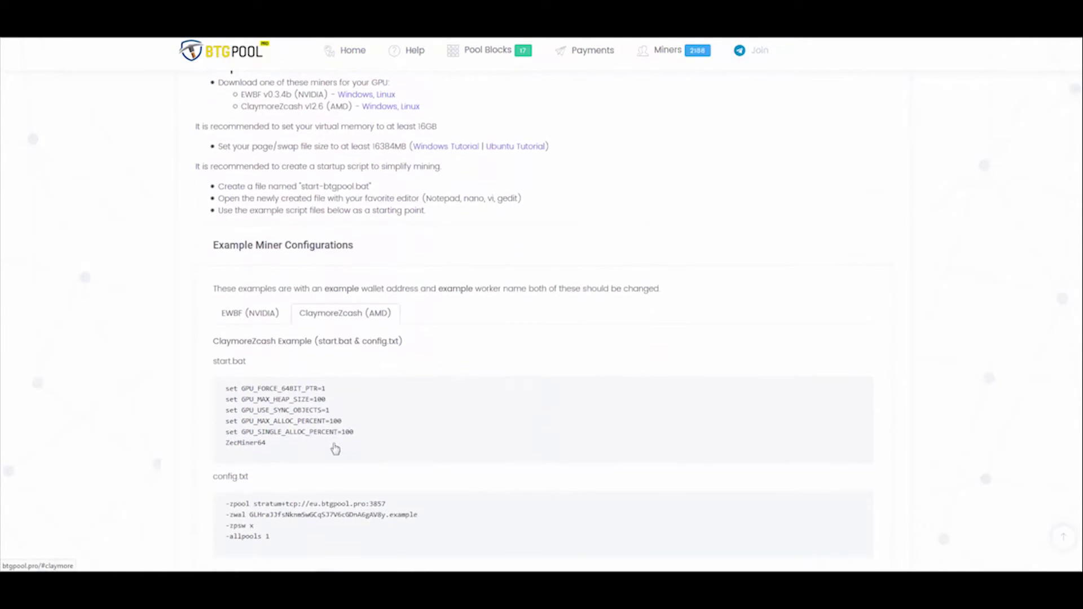
scroll(330, 440, "down", 2)
left_click_drag(254, 389, 386, 391)
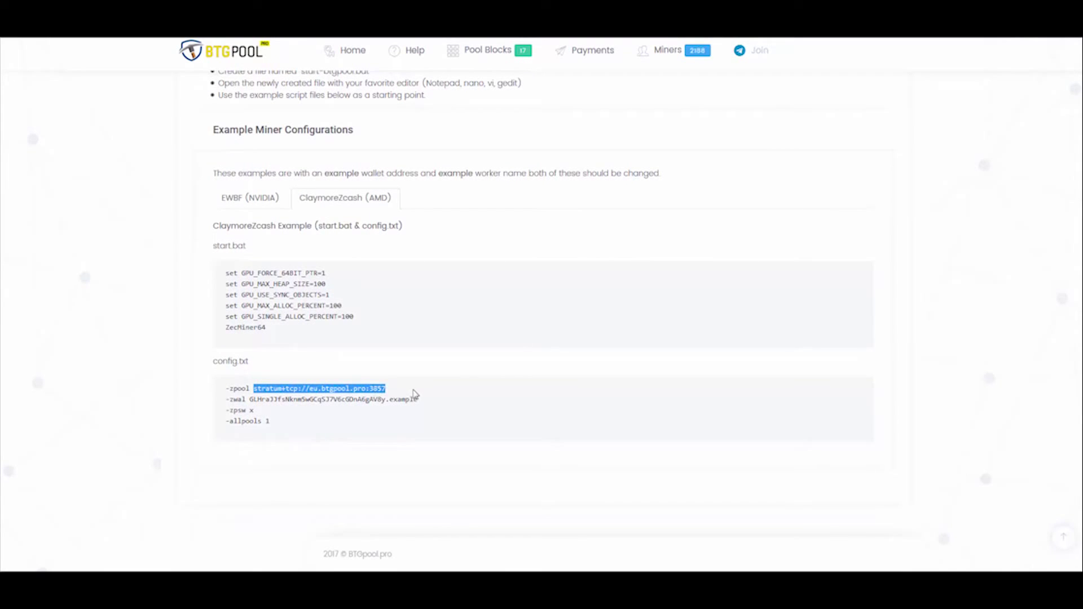
right_click(391, 391)
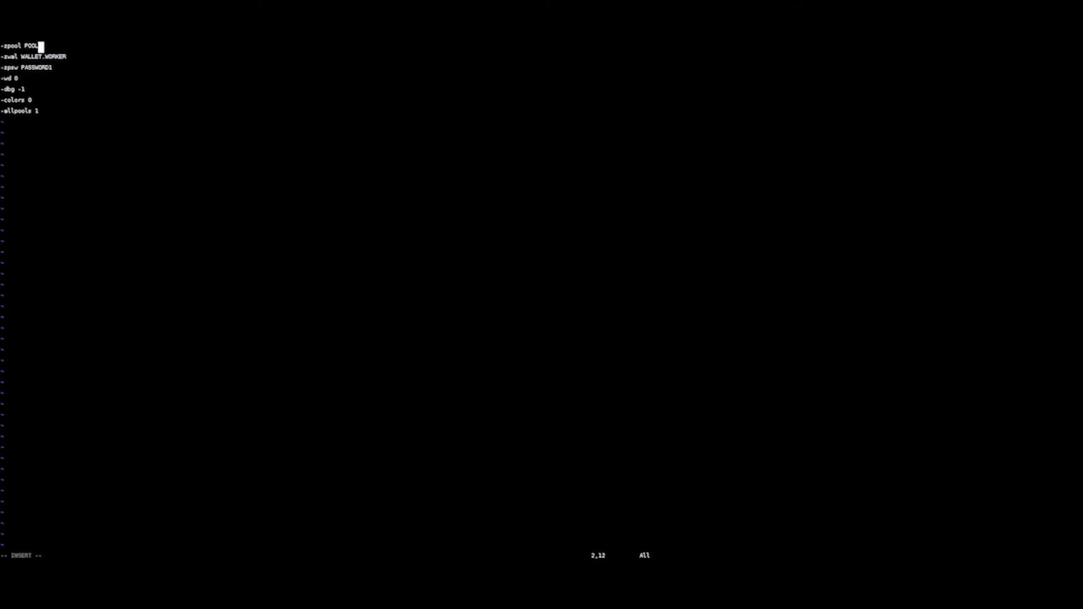
- Replace POOL1 with the pasted stratum+tcp://eu.btgpool.pro:3857 address
key("BackSpace")
key("BackSpace")
key("BackSpace")
right_click(82, 57)
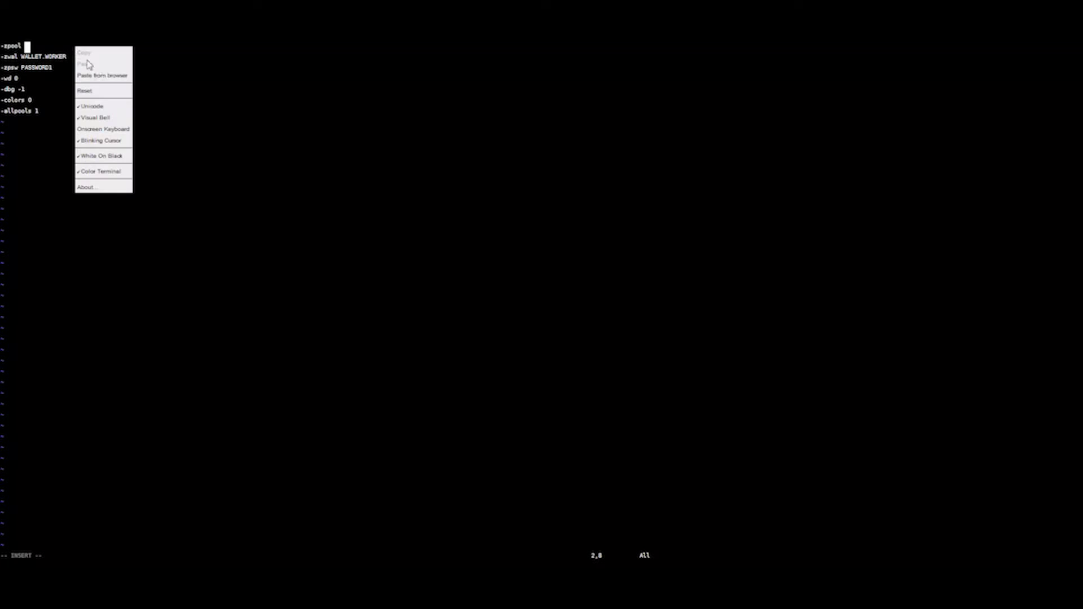
left_click(104, 76)
key("ctrl+v")
left_click(527, 247)
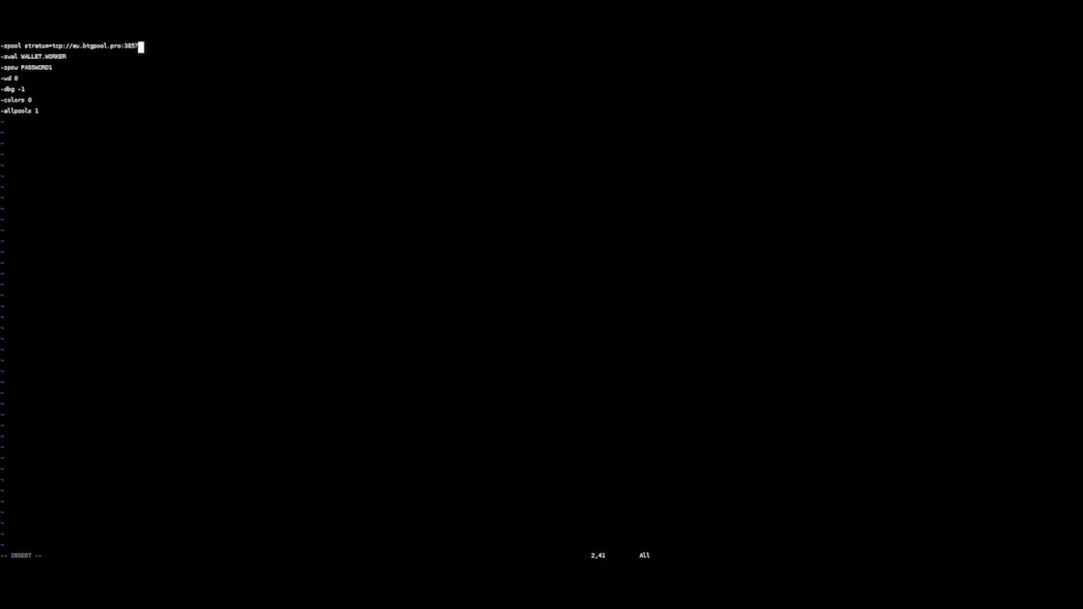
- Delete the WALLET placeholder from the -zwal line
key("Down")
key("Left")
key("Left")
key("Left")
key("Left")
key("Left")
key("Left")
key("Left")
key("Left")
key("Left")
key("Left")
key("BackSpace")
key("BackSpace")
key("Delete")
key("Delete")
key("Delete")
key("Delete")
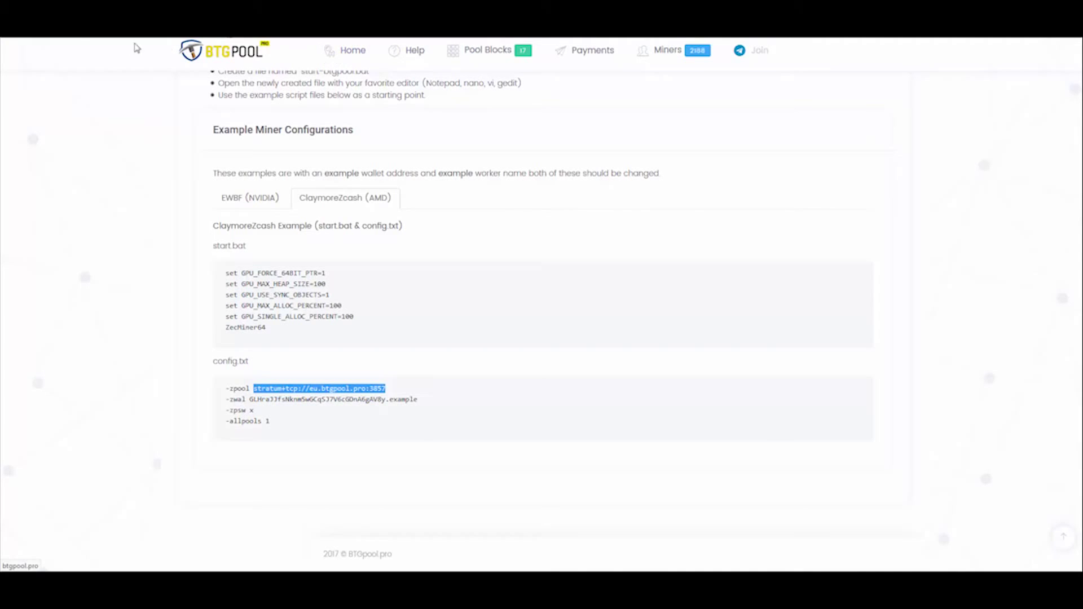
- Switch to the BTG wallet creator site and read its welcome and storage warning
key("alt+Tab")
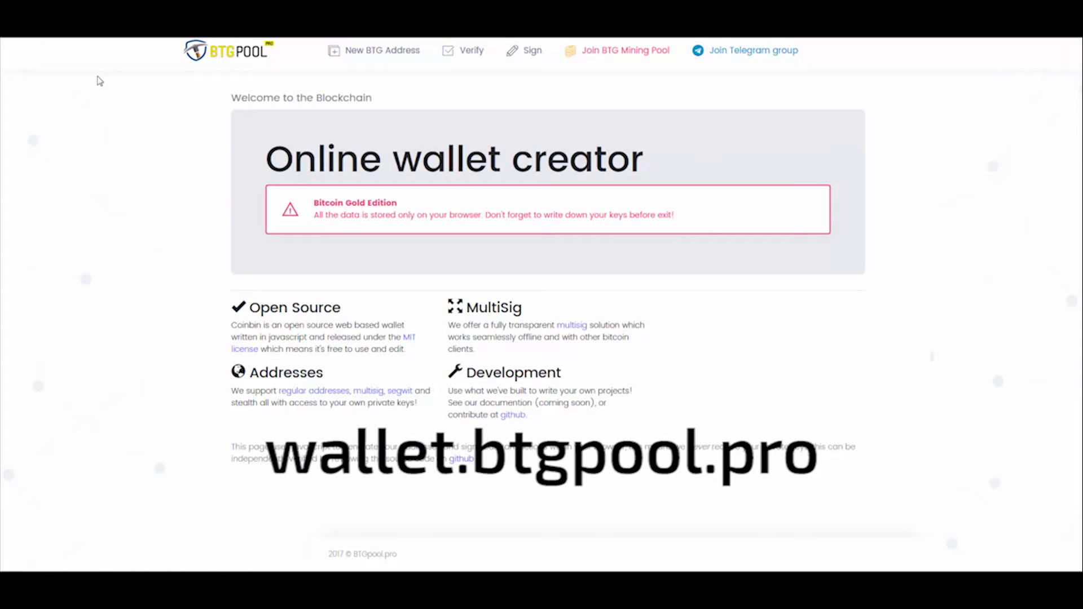
left_click_drag(232, 95, 371, 202)
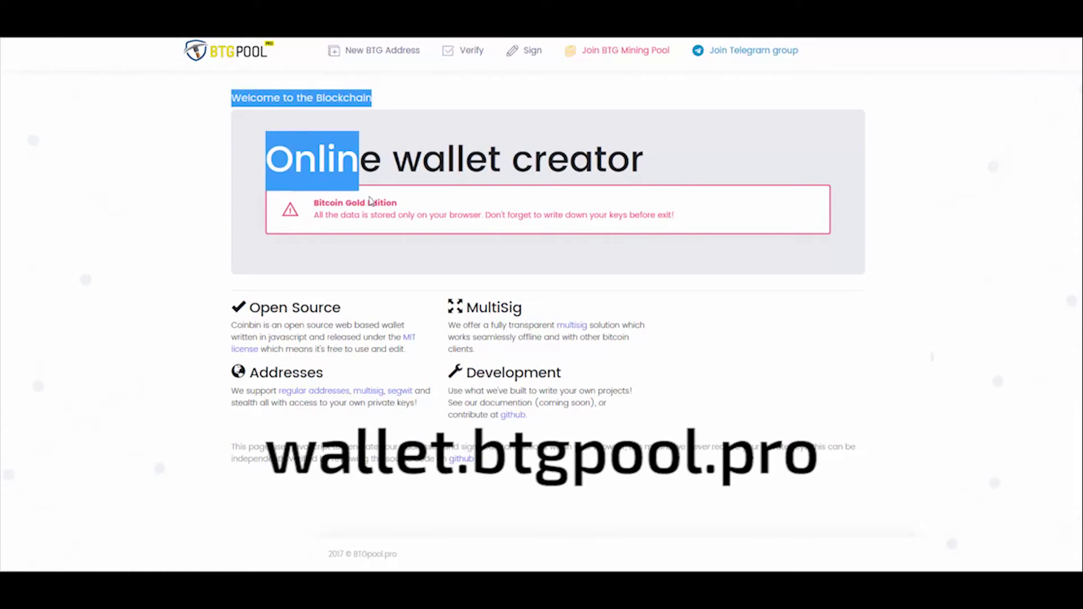
double_click(384, 215)
left_click(385, 216)
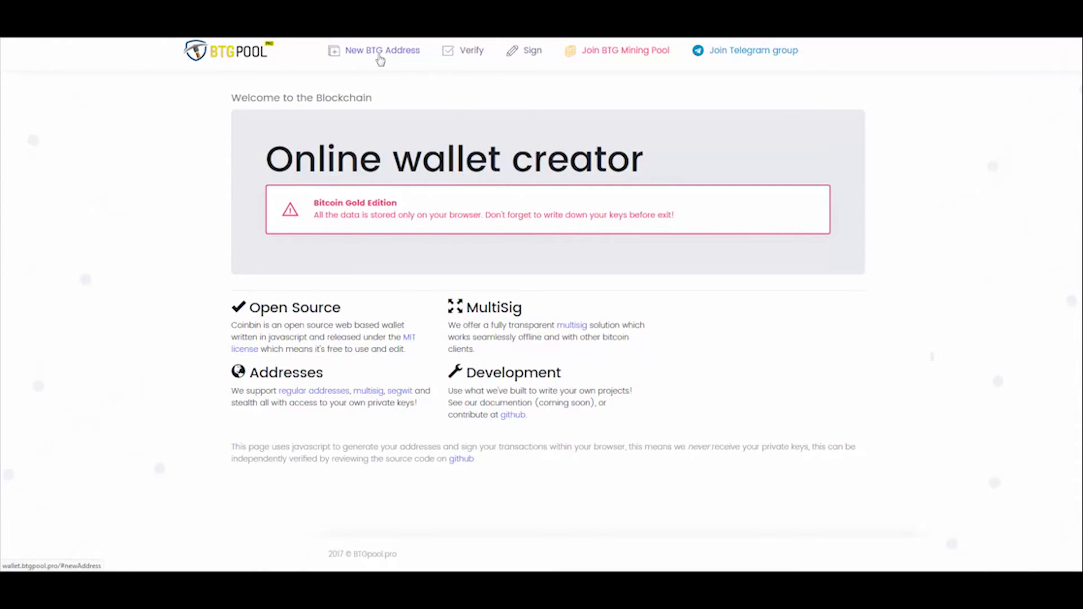
- Generate a new BTG address with its key pair and copy the address
left_click(385, 53)
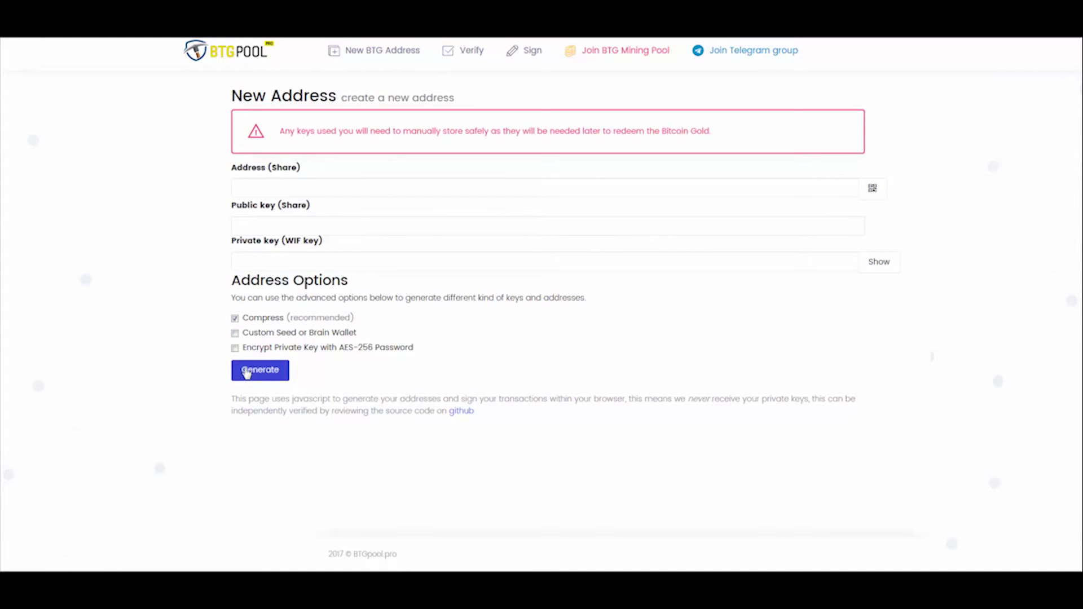
left_click(246, 374)
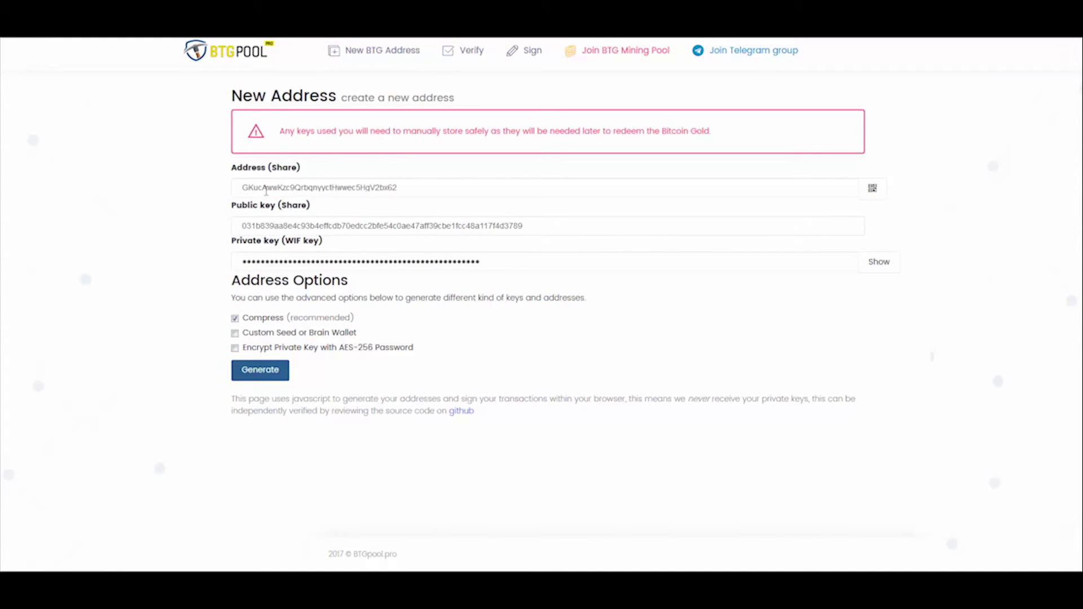
left_click(265, 190)
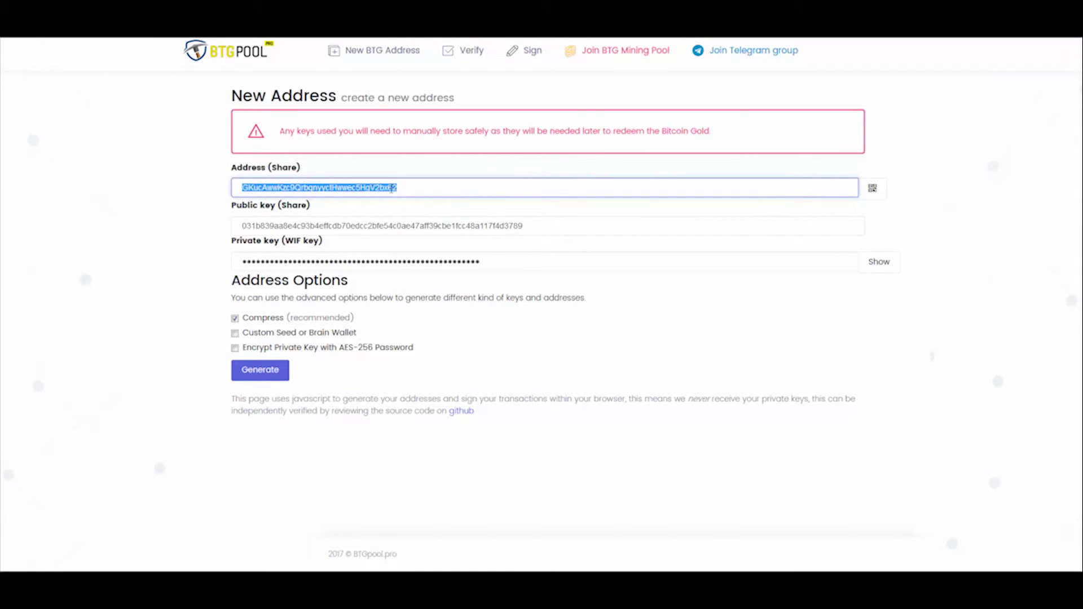
right_click(394, 188)
left_click(423, 231)
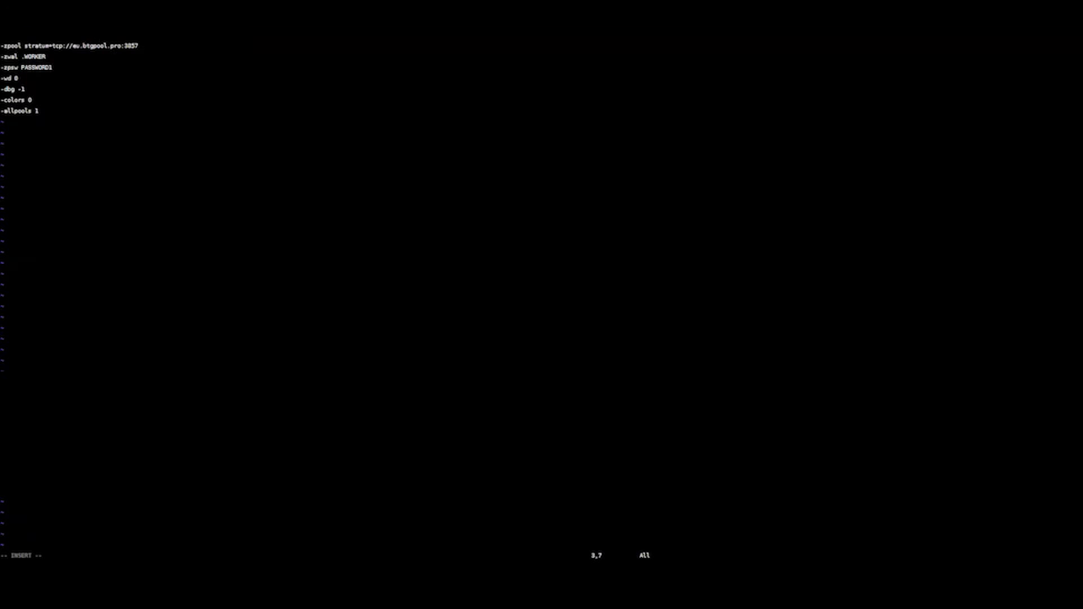
- Paste the new BTG address into the -zwal line and remove the WORKER placeholder
right_click(31, 59)
left_click(59, 86)
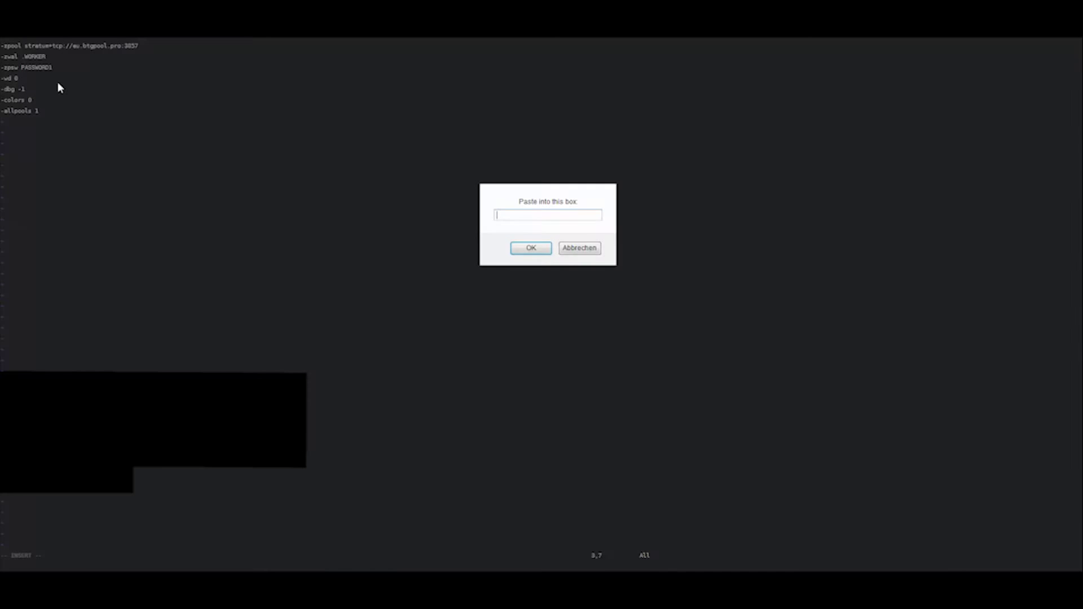
key("ctrl+v")
left_click(527, 248)
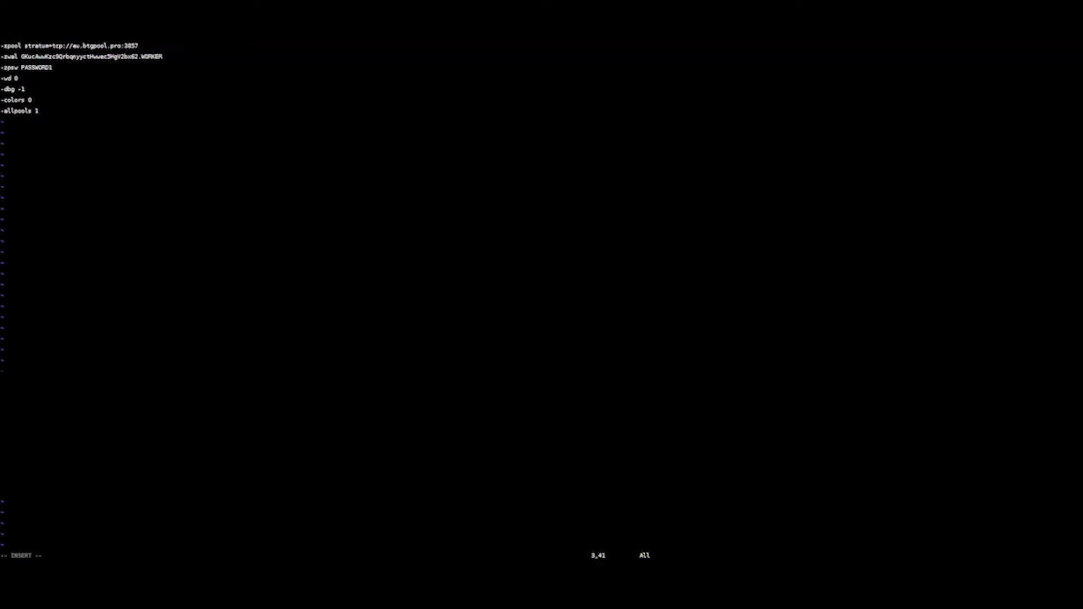
key("Delete")
key("Delete")
key("Delete")
type("w")
type("orkername")
key("Down")
key("BackSpace")
key("BackSpace")
key("BackSpace")
key("BackSpace")
key("BackSpace")
key("BackSpace")
key("BackSpace")
type("x")
key("Escape")
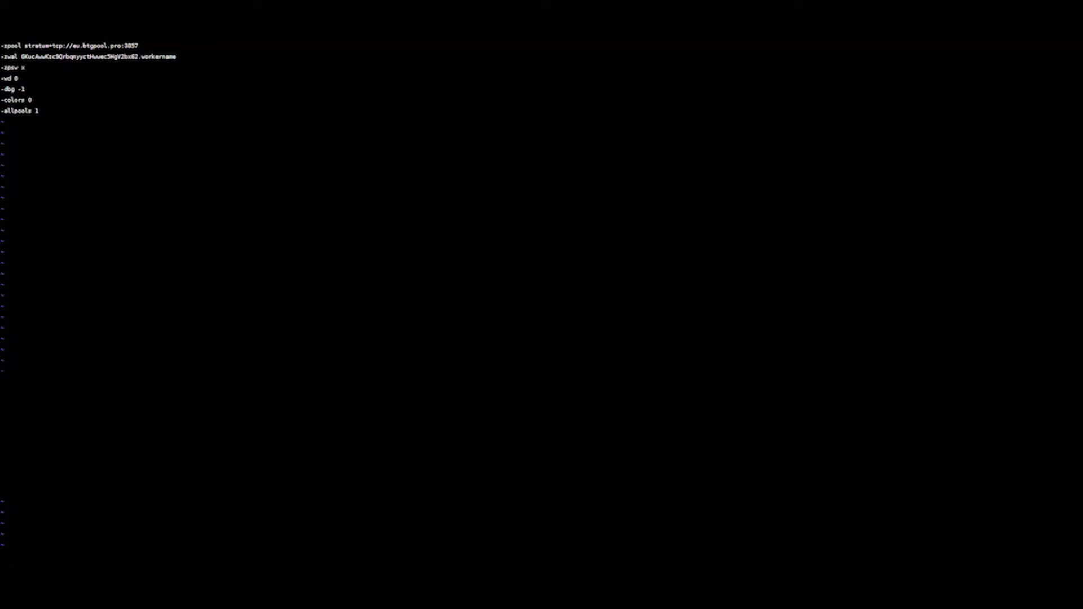
type(":w")
type("wq")
key("Return")
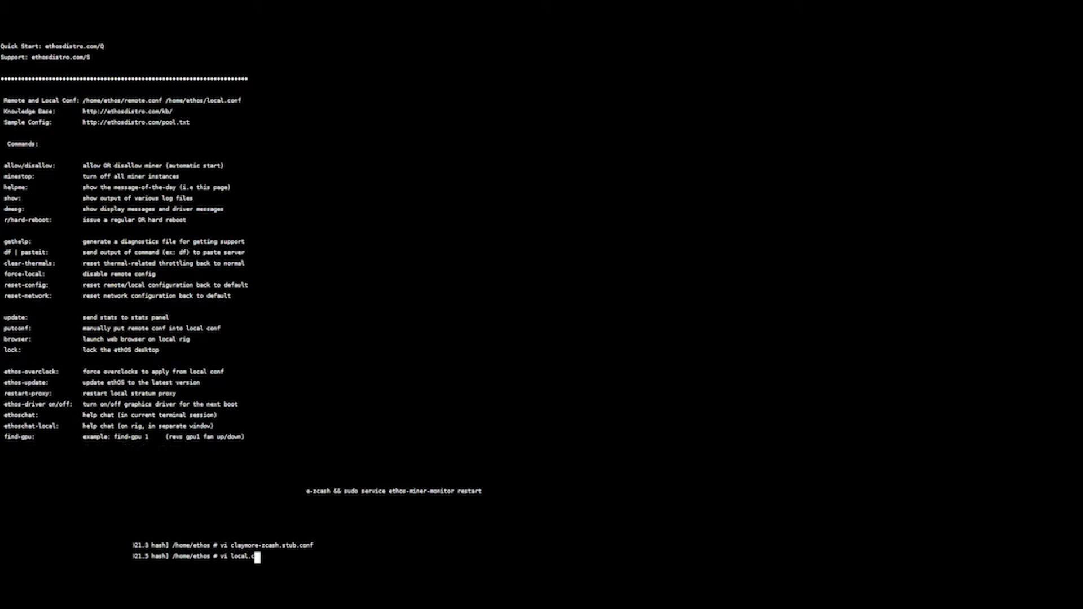
type("nf")
- Open local.conf in vi, add the mem line, and delete the old sgminer-gm-xmr miner name
key("Return")
key("e")
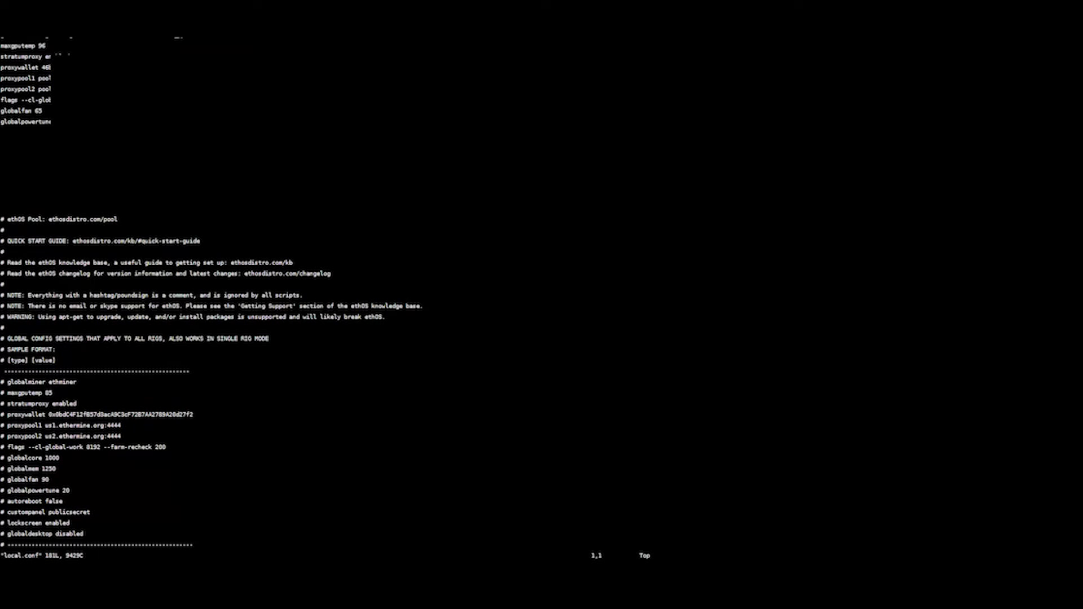
type("imem 113-5B353FU-04C 2100")
key("Return")
key("End")
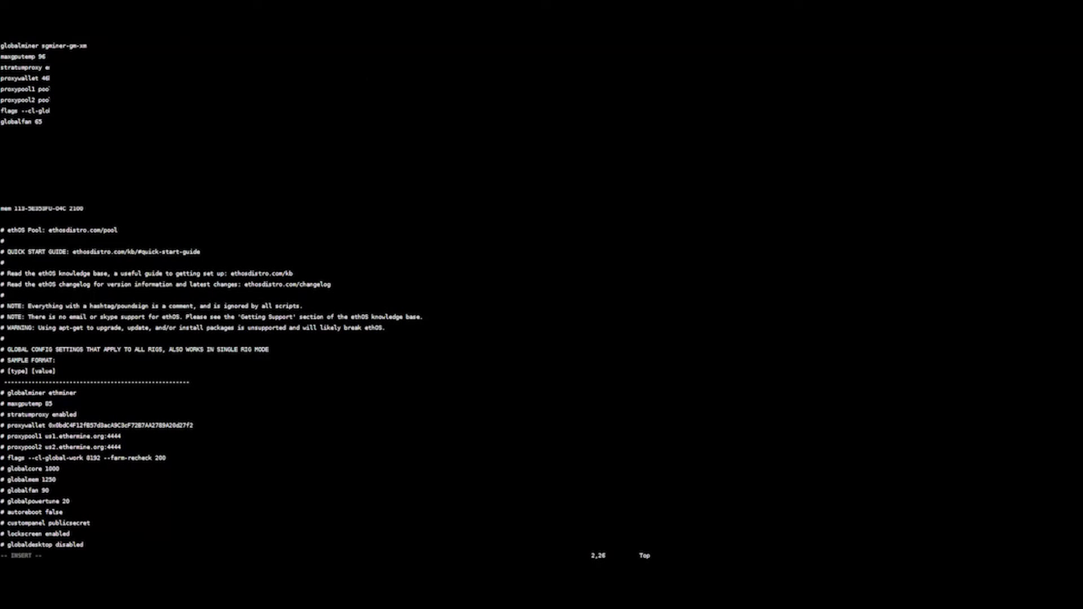
key("BackSpace")
key("BackSpace")
key("BackSpace")
key("BackSpace")
key("BackSpace")
key("BackSpace")
type("claymore0")
key("BackSpace")
- Set globalminer to claymore-zcash, save with :wq, and run 'show stats'
right_click(225, 156)
left_click(250, 178)
type("-")
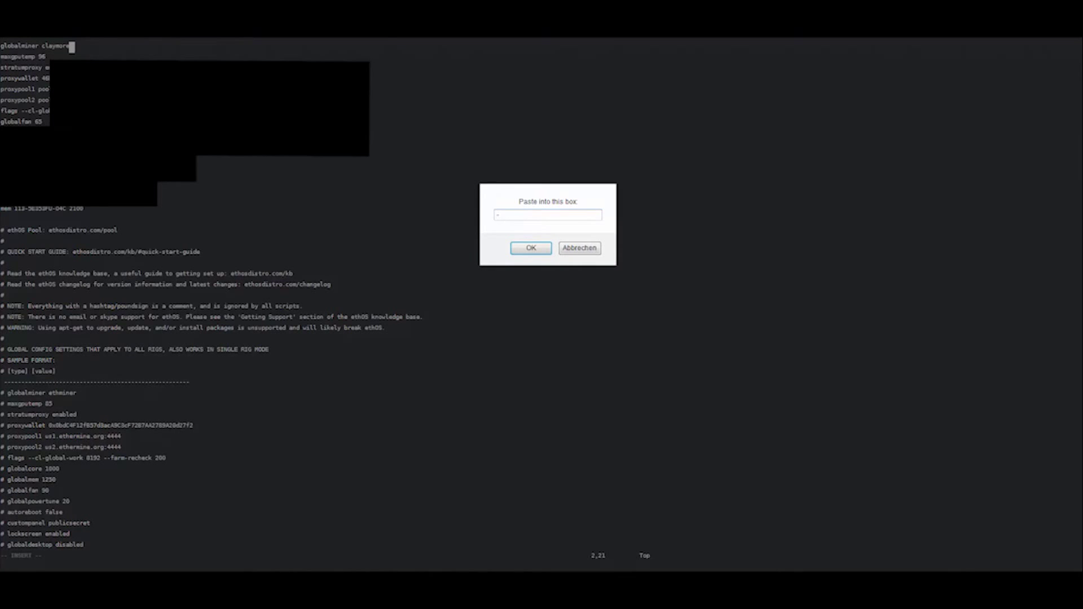
type("zcash")
key("Return")
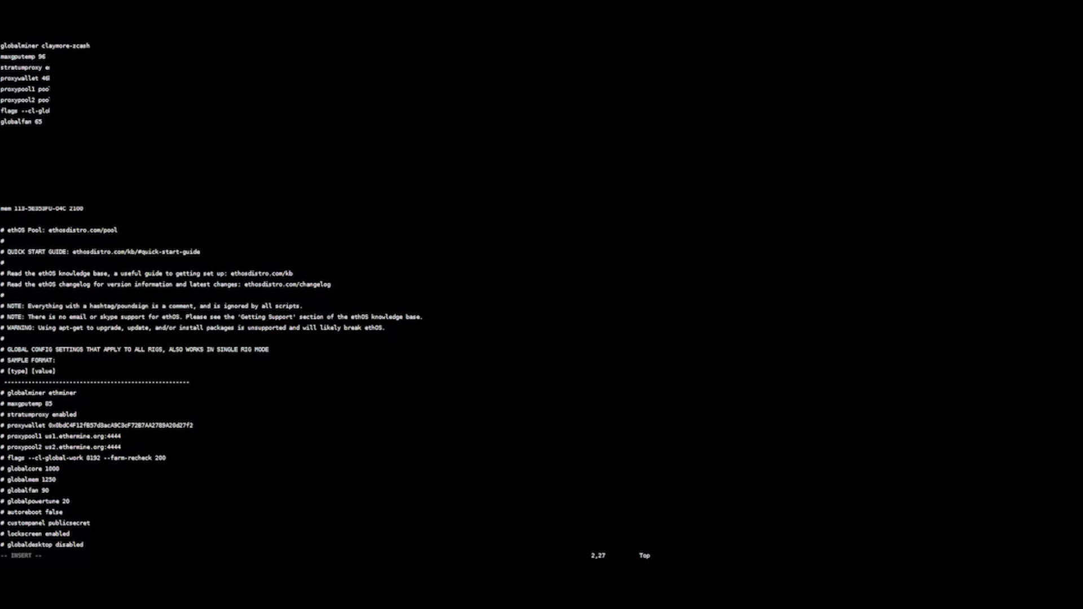
key("Escape")
type(":wq")
key("Return")
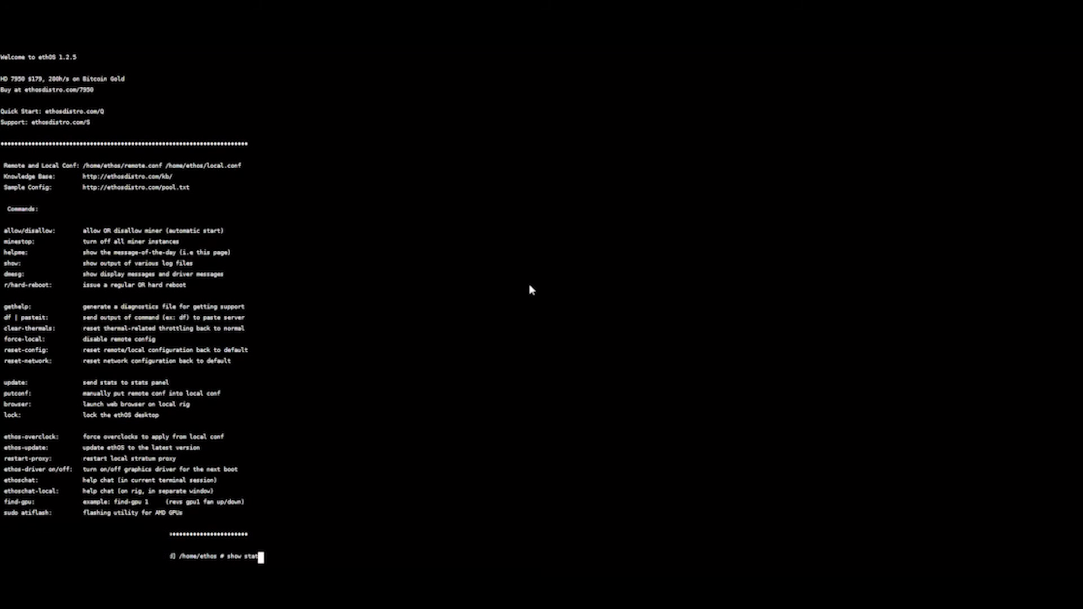
type("stats")
key("Return")
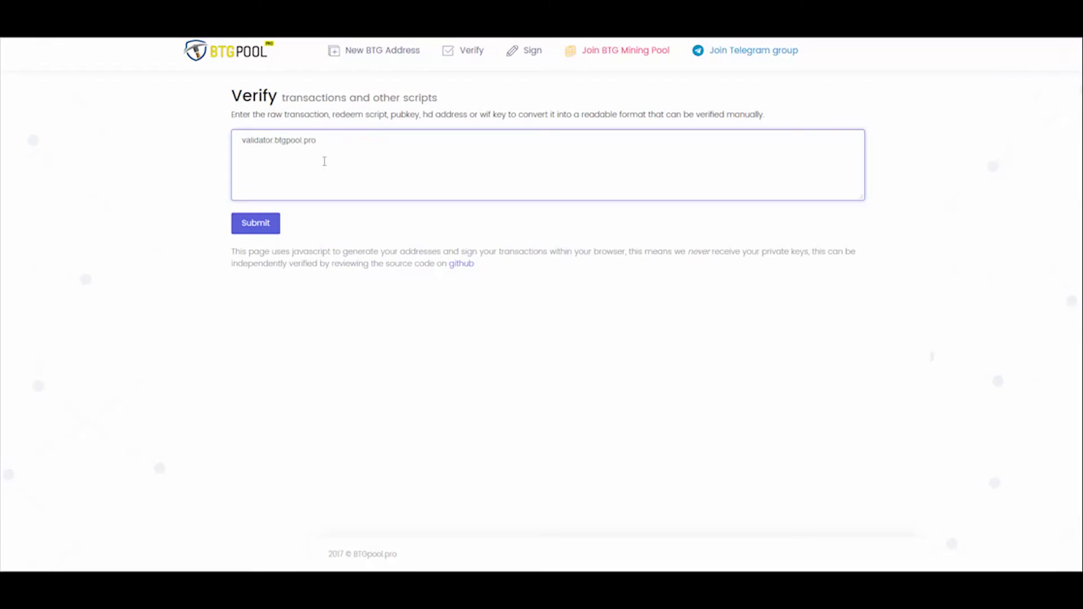
- Paste the generated address into validator.btgpool.pro's BTG Address field and validate it
key("BackSpace")
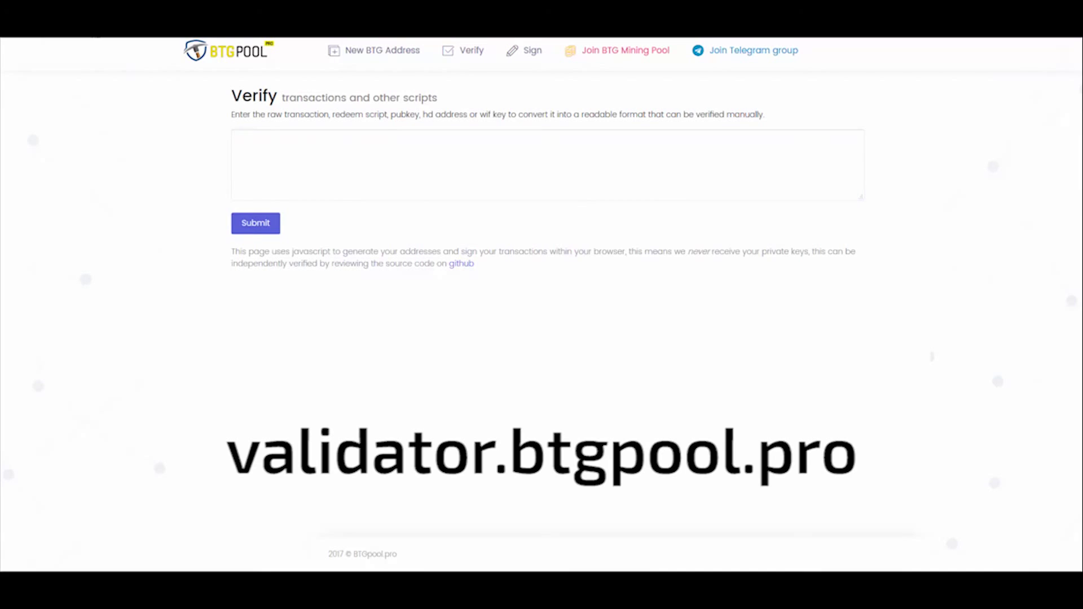
key("Return")
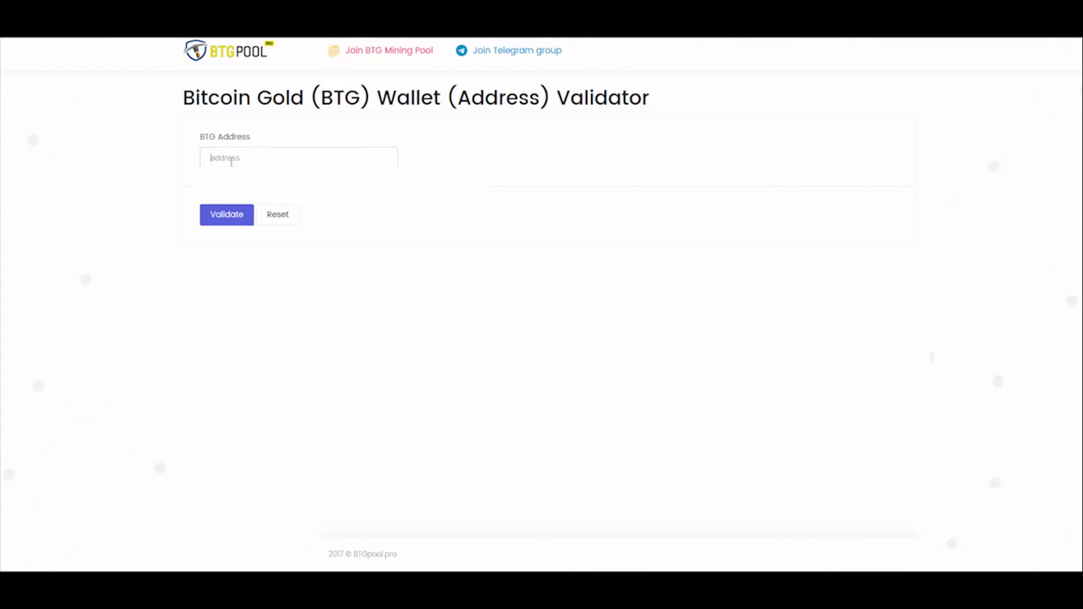
left_click(231, 161)
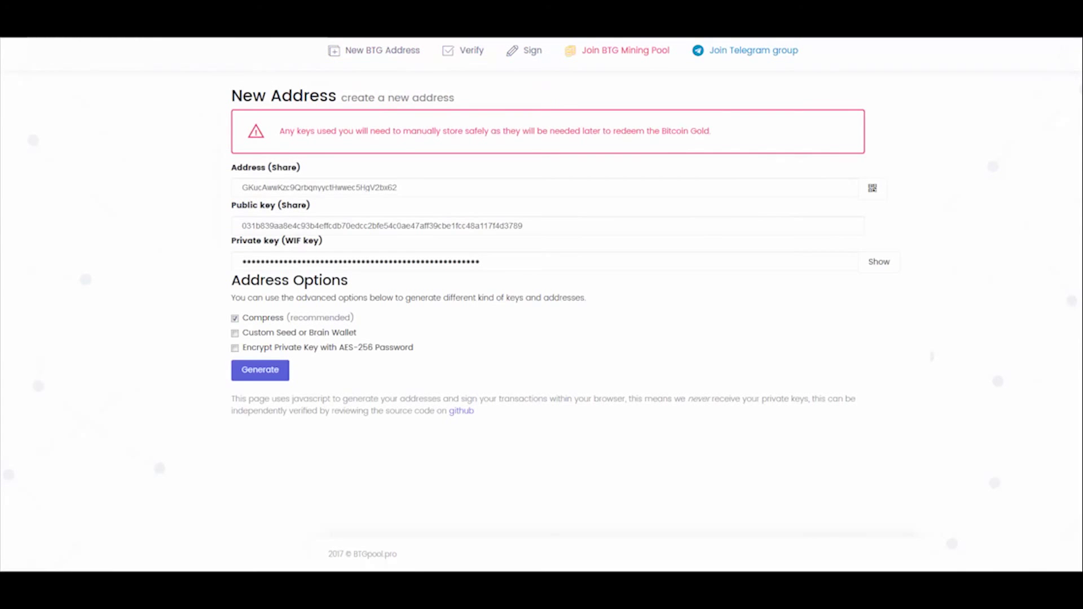
double_click(327, 192)
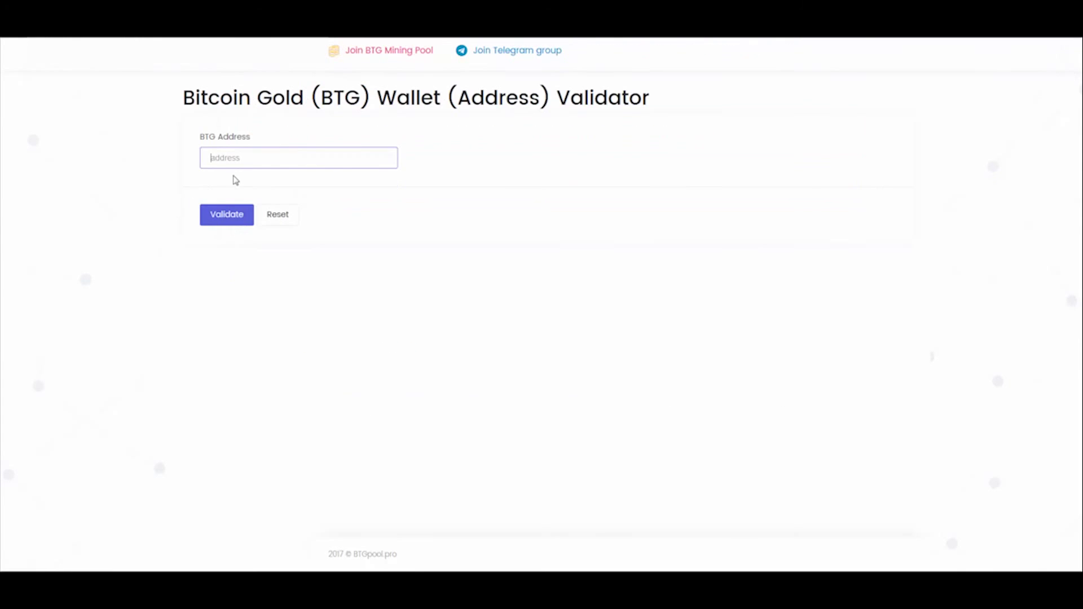
key("ctrl+v")
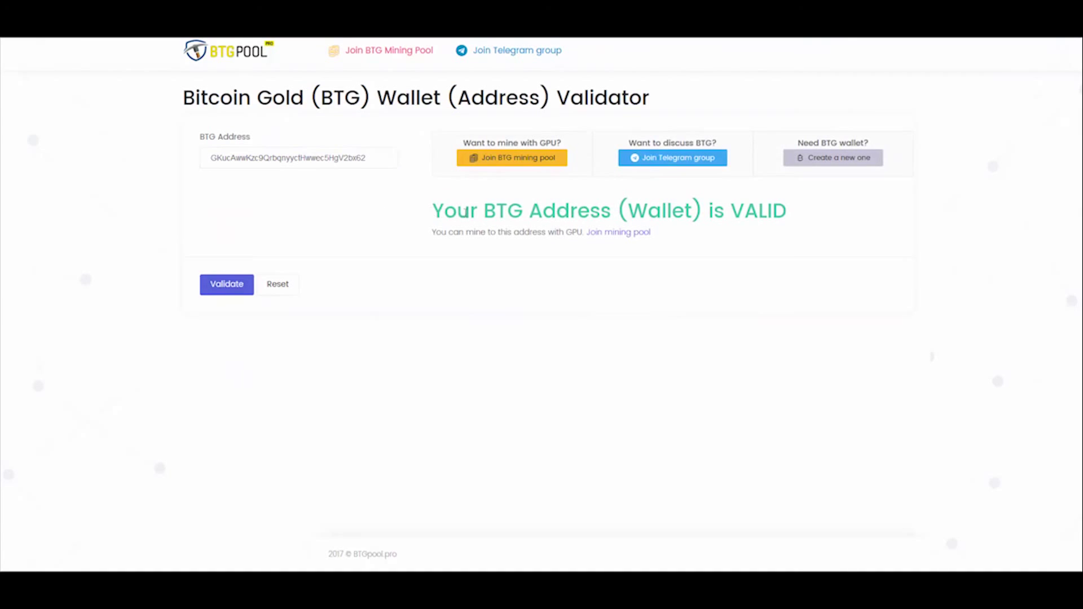
left_click_drag(428, 216, 724, 238)
left_click(613, 215)
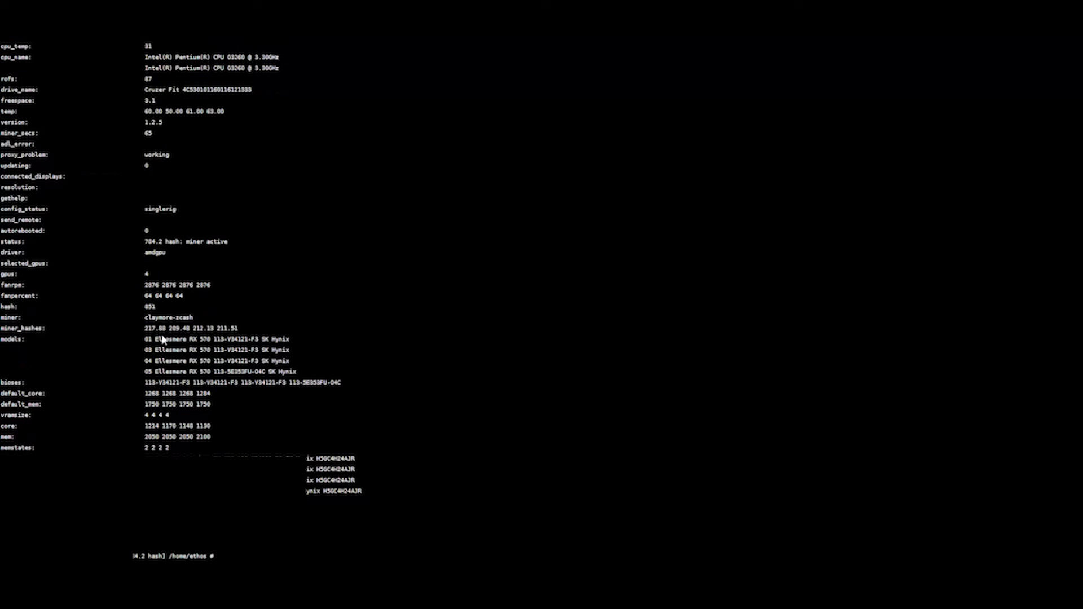
left_click_drag(142, 328, 244, 328)
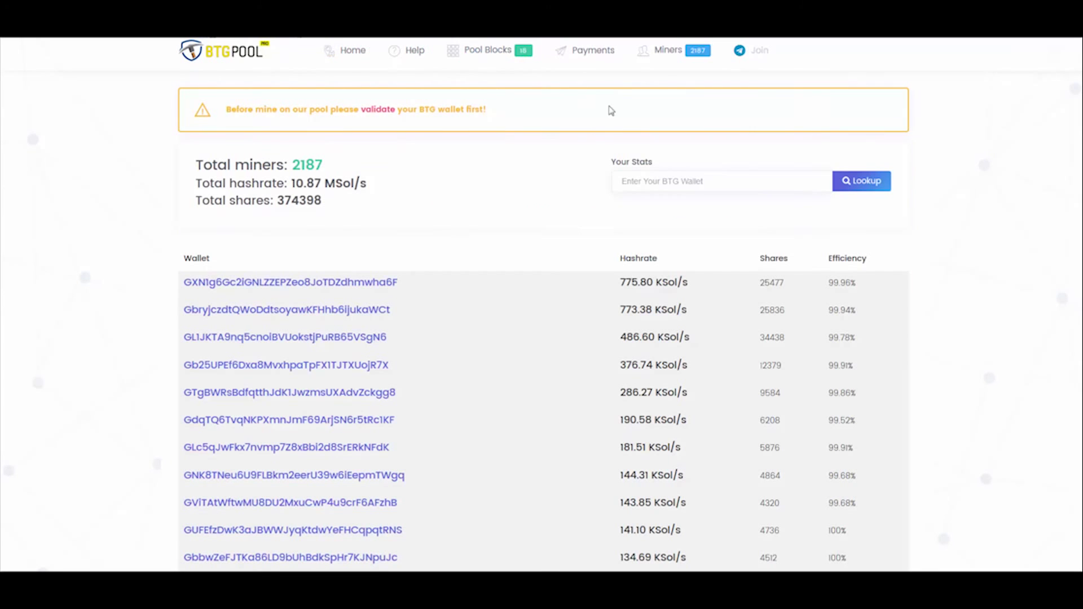
- Look up the pasted wallet address under Your Stats and check the one online worker
left_click(663, 180)
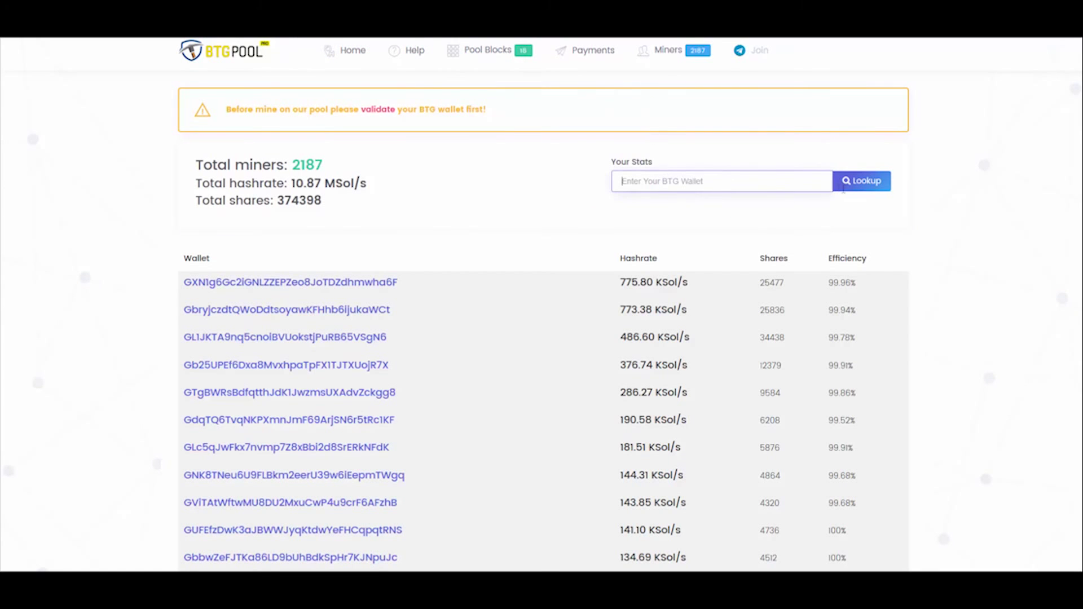
key("ctrl+v")
left_click(873, 185)
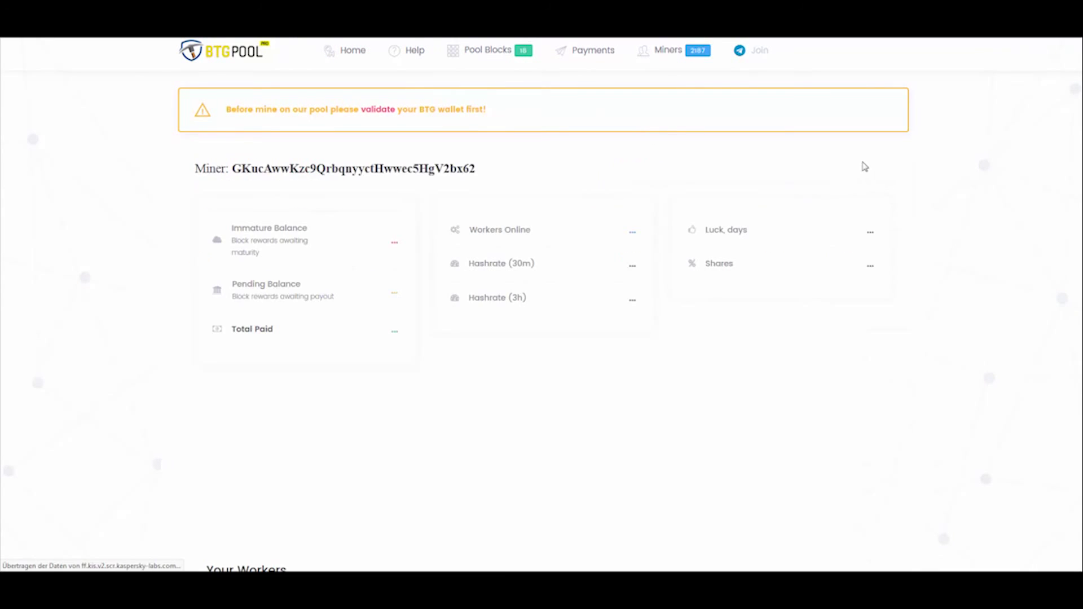
double_click(634, 231)
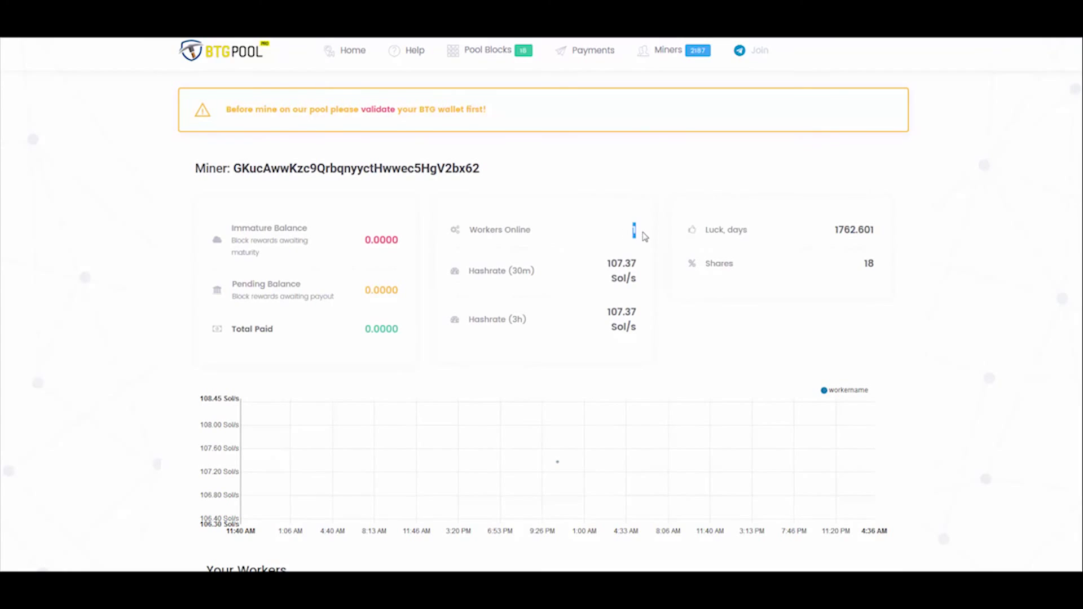
left_click(494, 232)
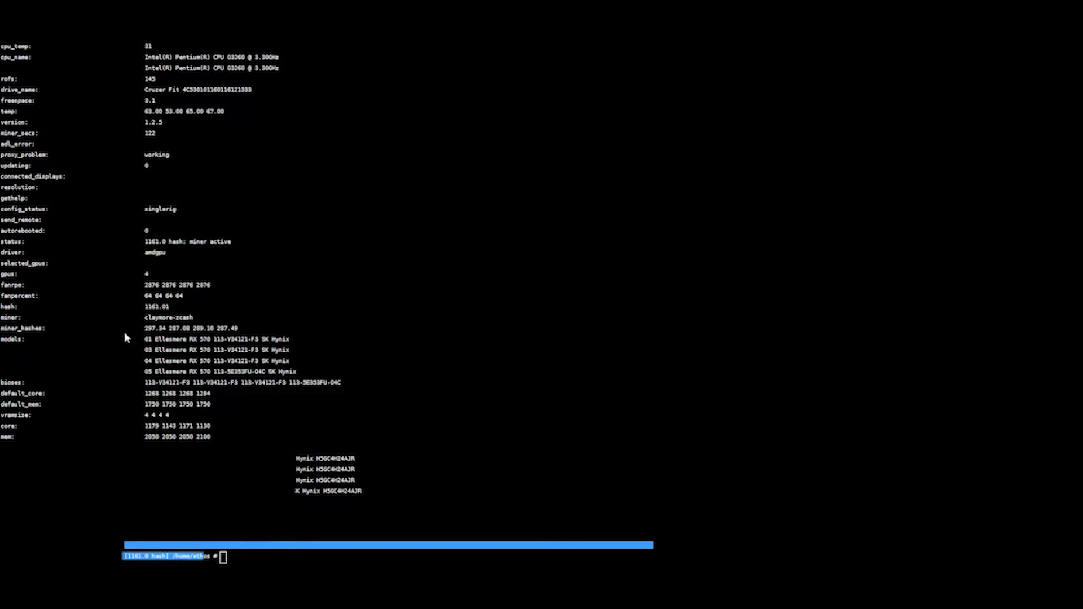
- Rerun show stats in the ethOS terminal to refresh the per-GPU and total hashrate near 1148
left_click_drag(144, 329, 272, 328)
left_click(317, 339)
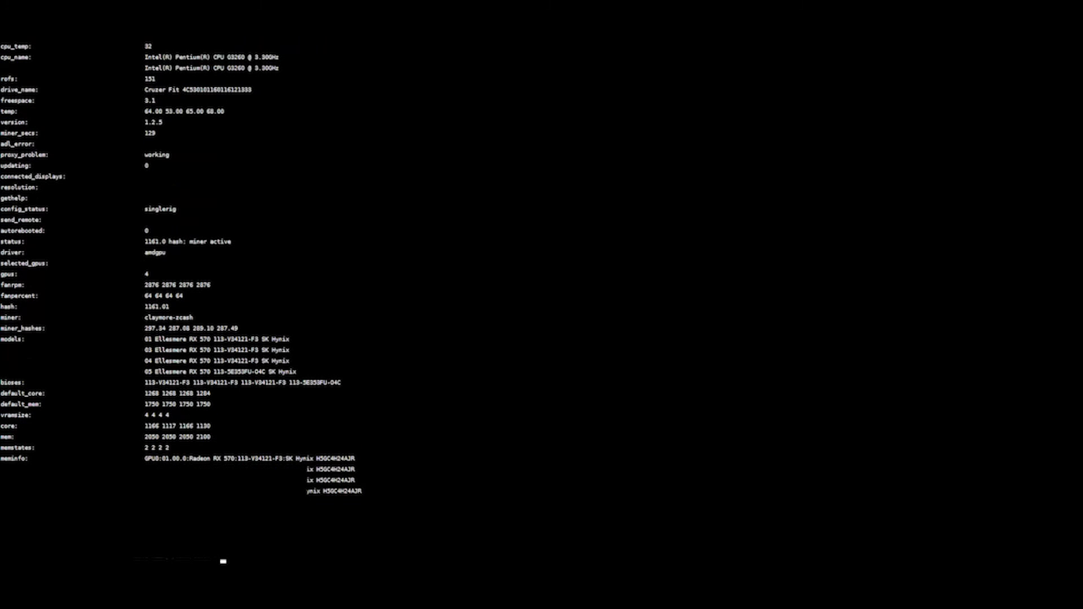
type("show stats")
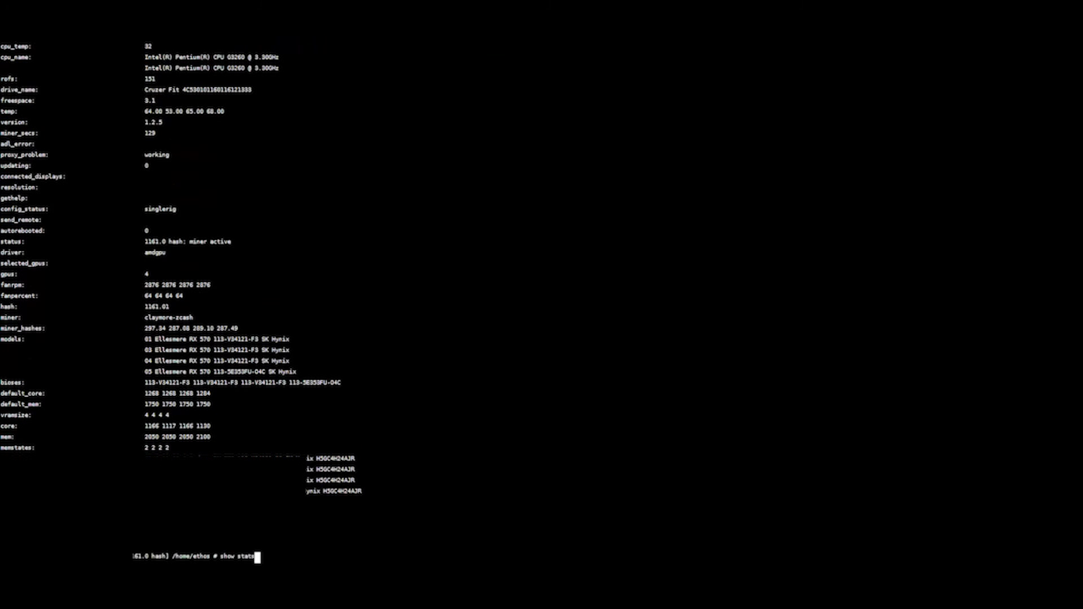
key("Return")
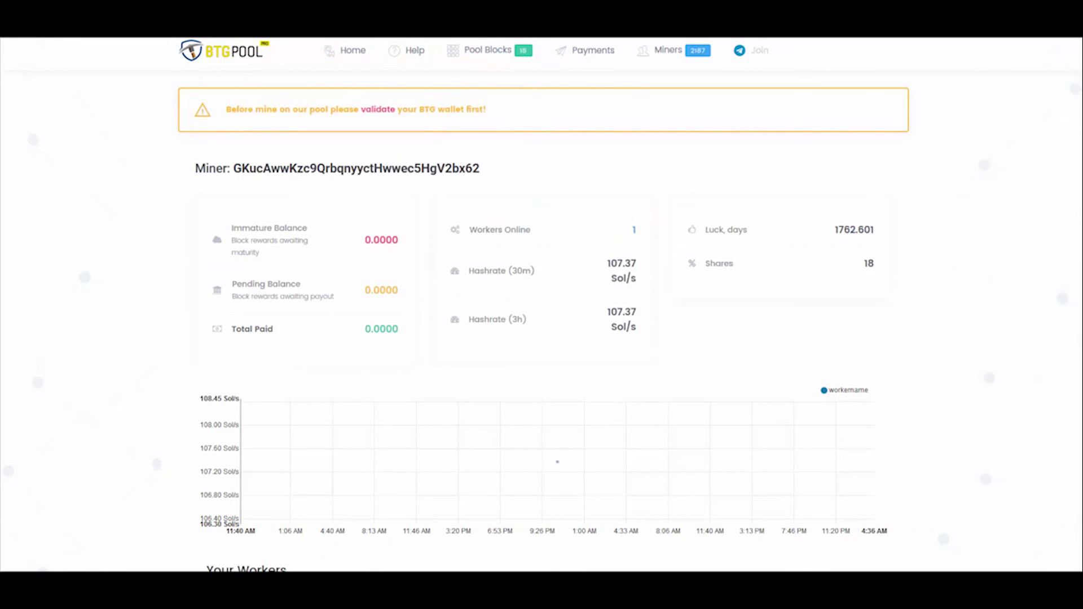
- Reload the BTGPool miner page to show one worker online at 291.44 Sol/s
key("F5")
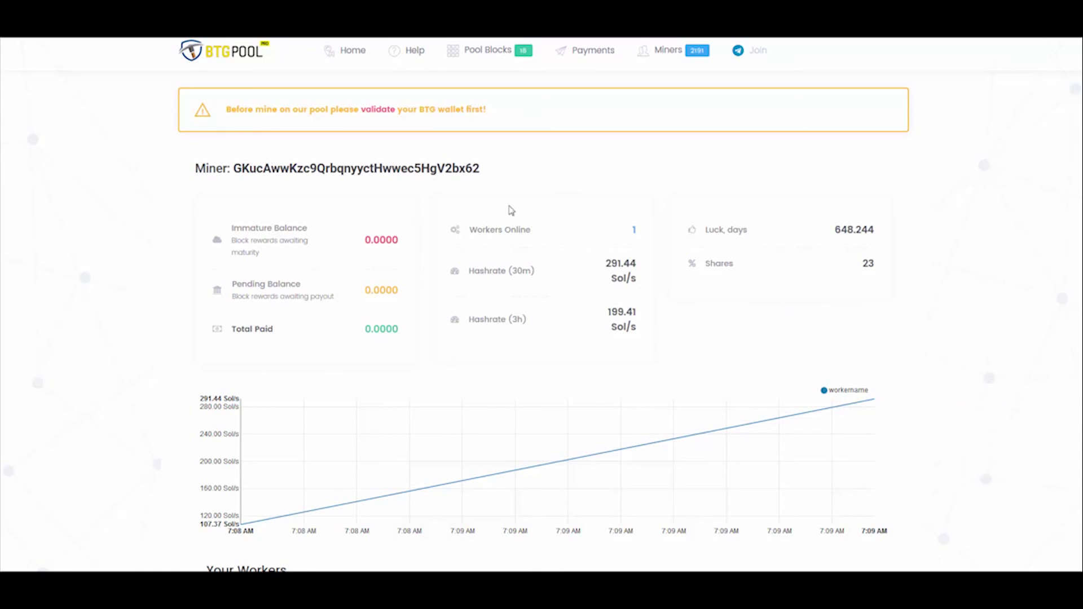
key("F5")
scroll(508, 181, "down", 3)
scroll(129, 211, "down", 1)
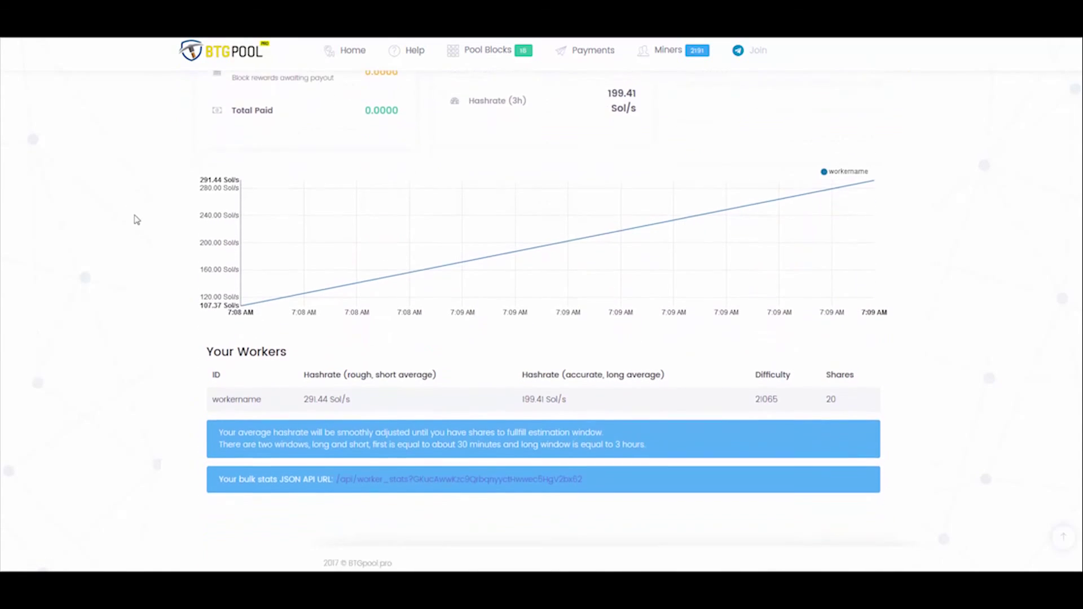
double_click(231, 391)
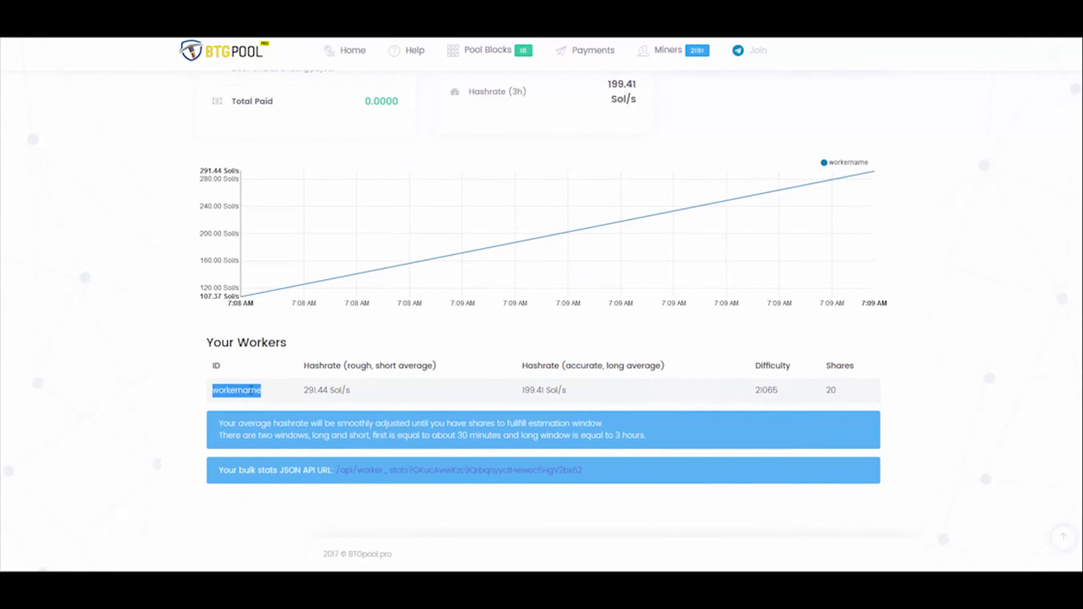
left_click(291, 396)
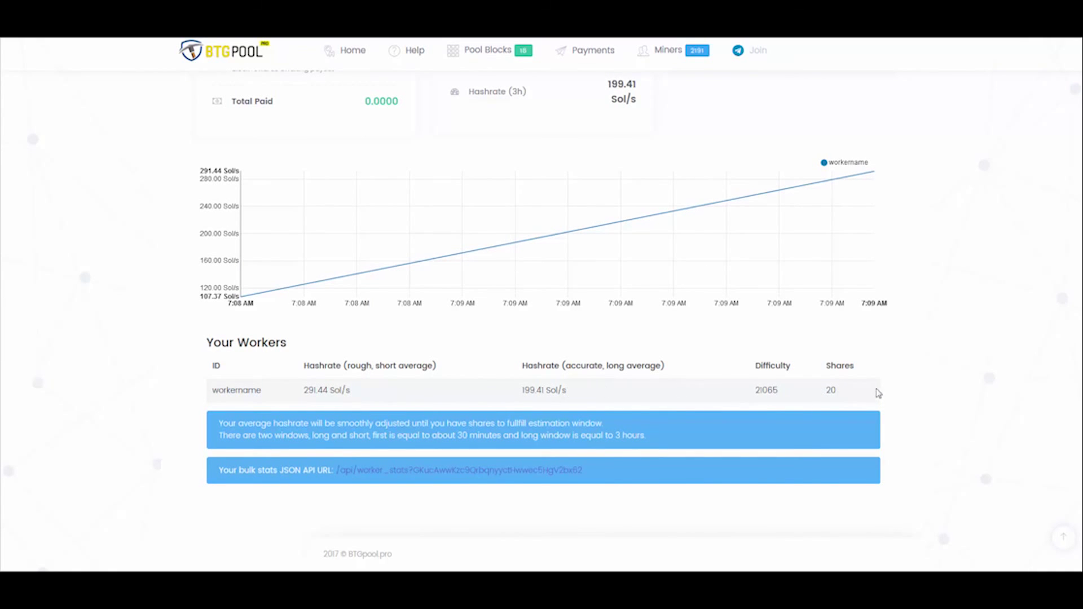
scroll(880, 365, "up", 3)
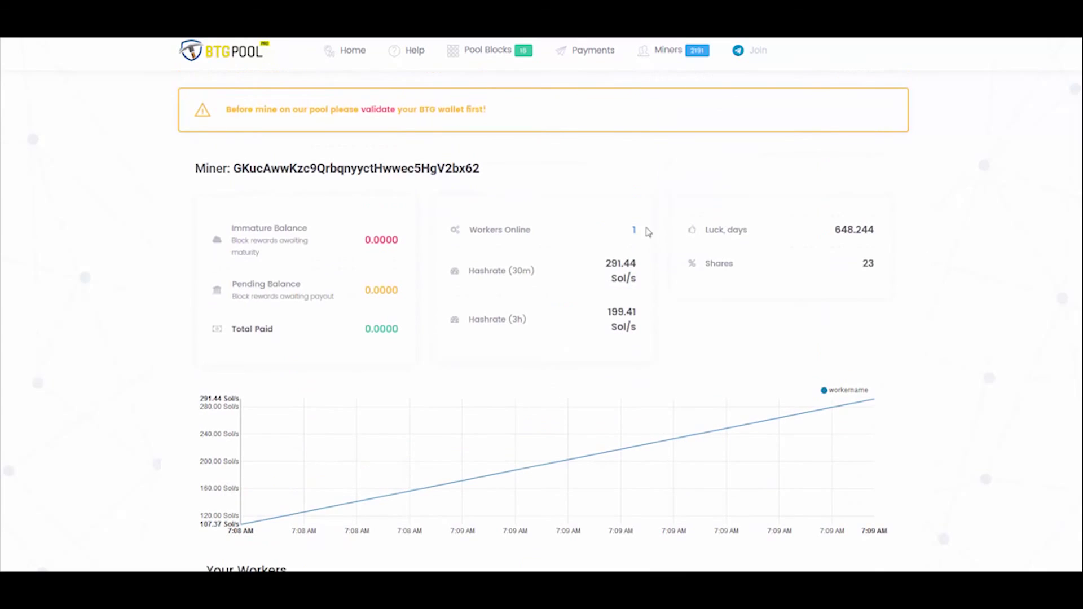